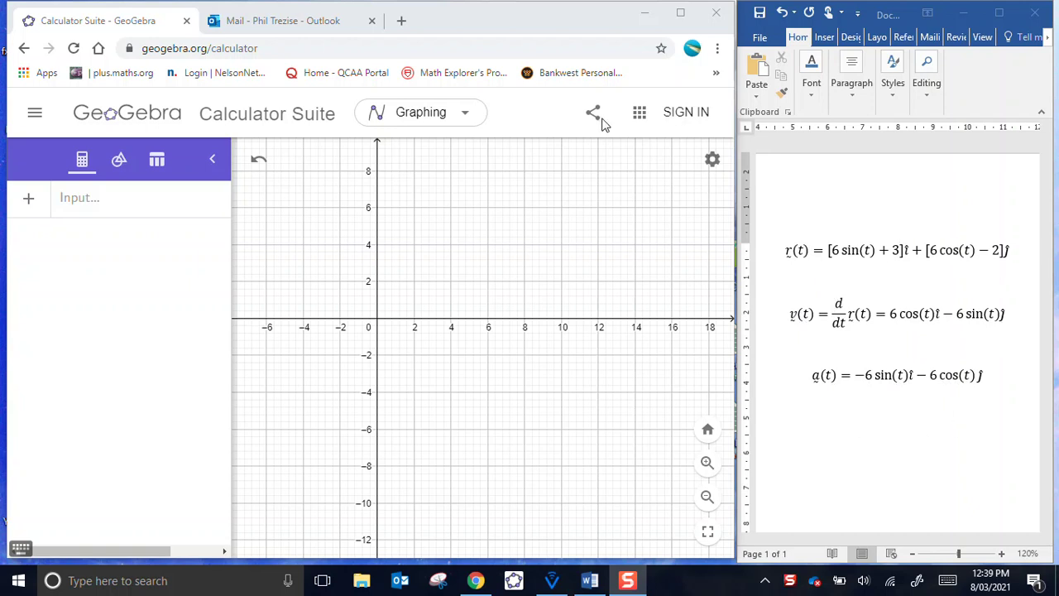
- Enter t = 10 to create a slider named t
{"action": "left_click", "coordinate": [99, 199]}
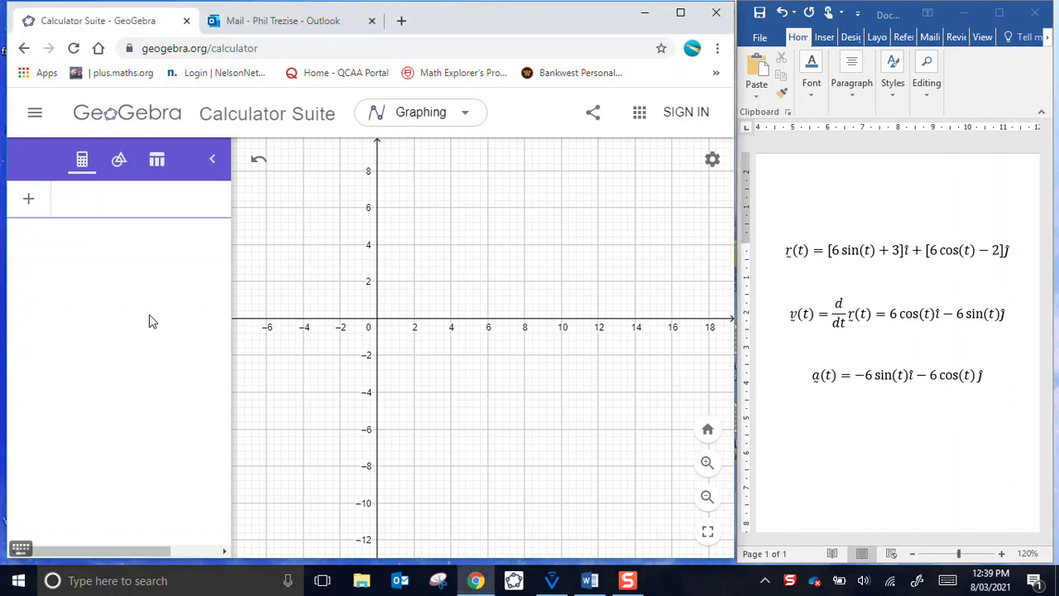
{"action": "type", "text": "t = "}
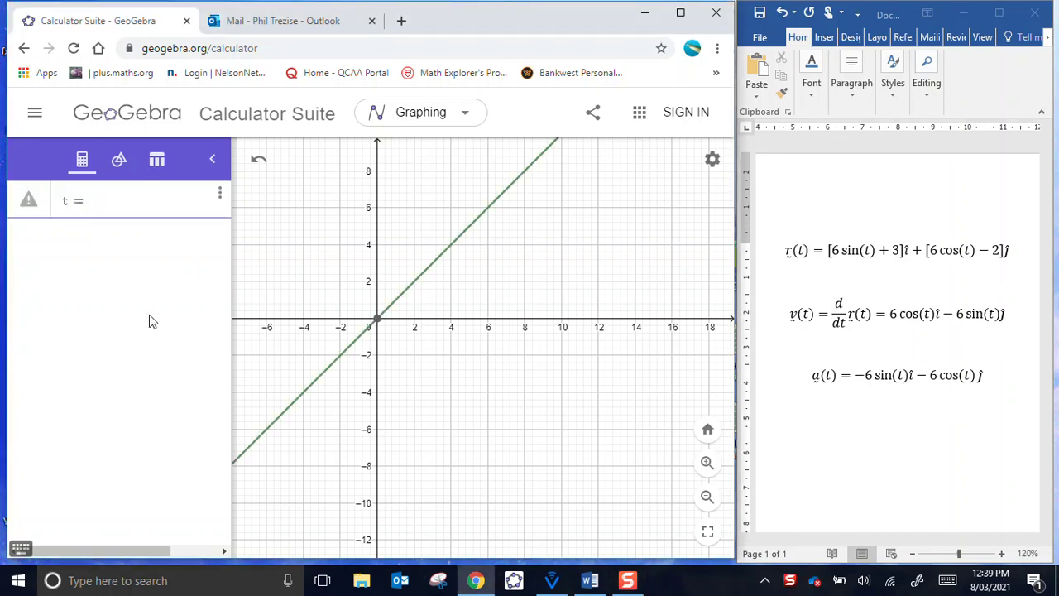
{"action": "type", "text": "10"}
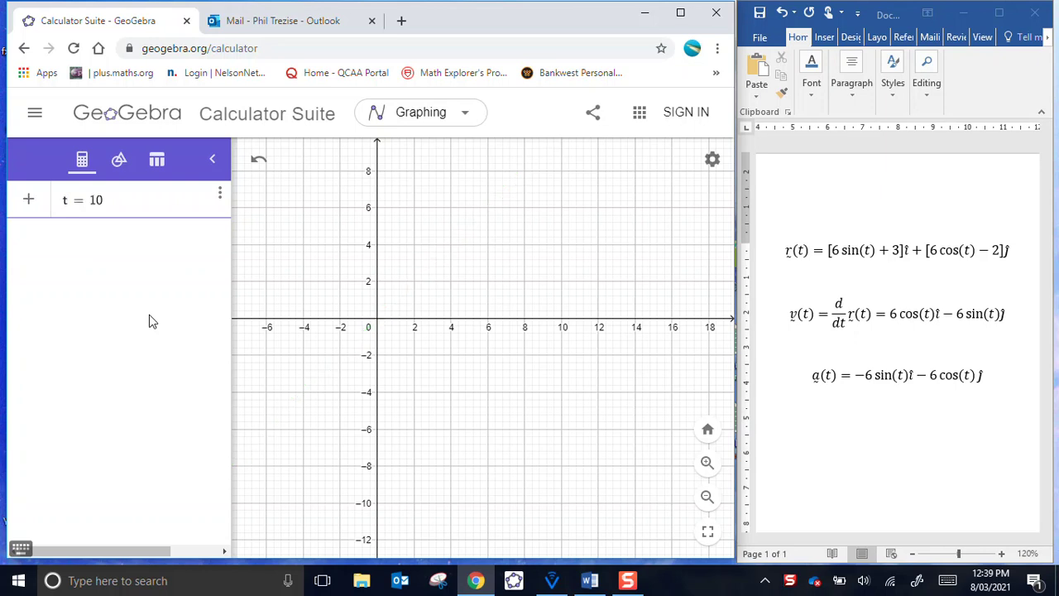
{"action": "key", "text": "Return"}
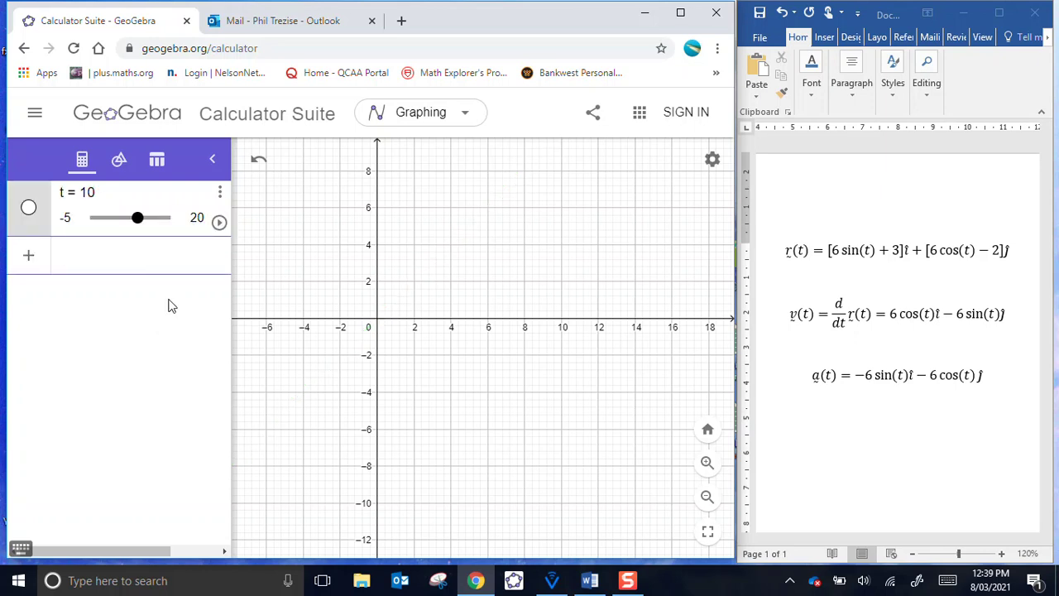
- Give slider t range 0 to 6pi (18.8495) with increment pi/20, then return t to 0
{"action": "left_click", "coordinate": [220, 195]}
{"action": "left_click", "coordinate": [237, 243]}
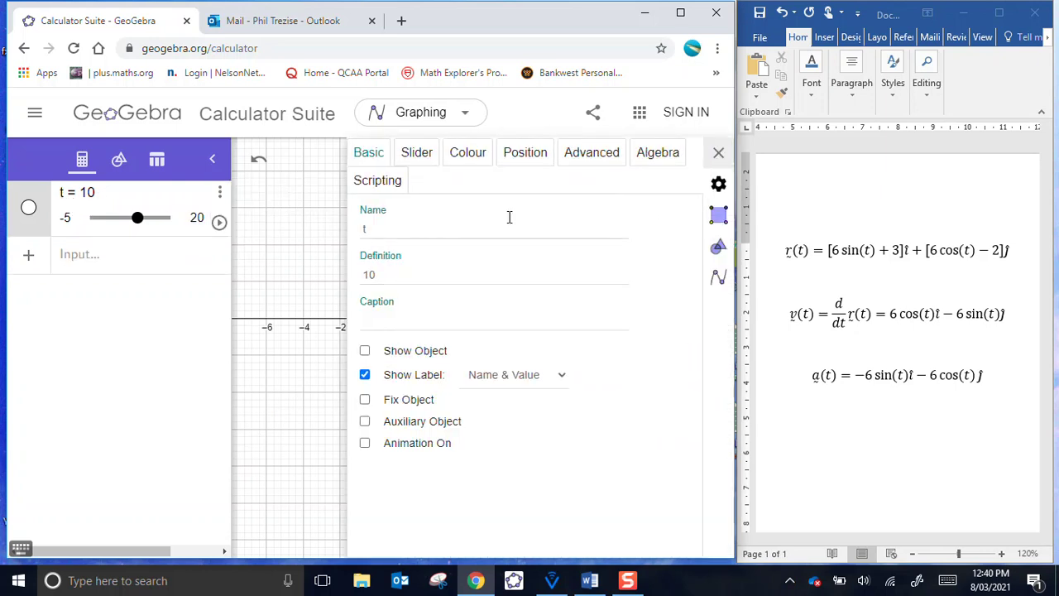
{"action": "left_click", "coordinate": [423, 157]}
{"action": "left_click", "coordinate": [378, 221]}
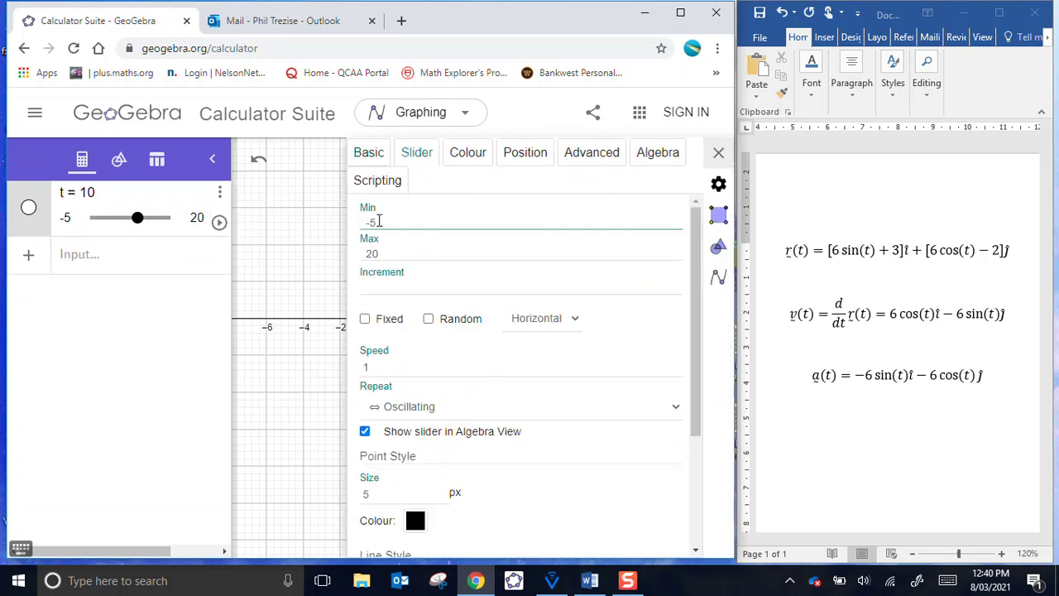
{"action": "left_click_drag", "start_coordinate": [378, 221], "coordinate": [363, 224]}
{"action": "type", "text": "0"}
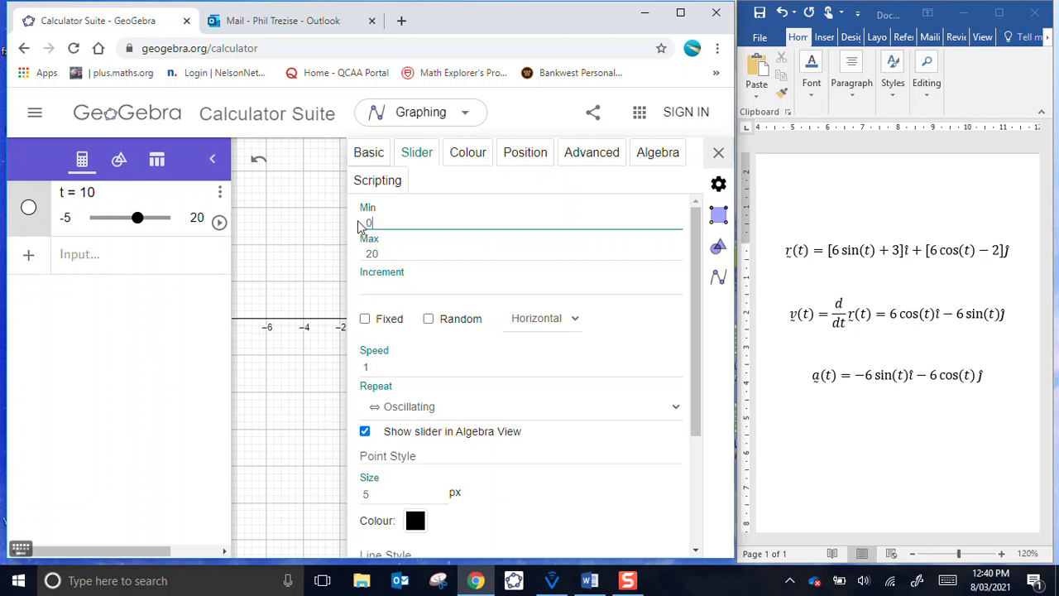
{"action": "left_click", "coordinate": [392, 250]}
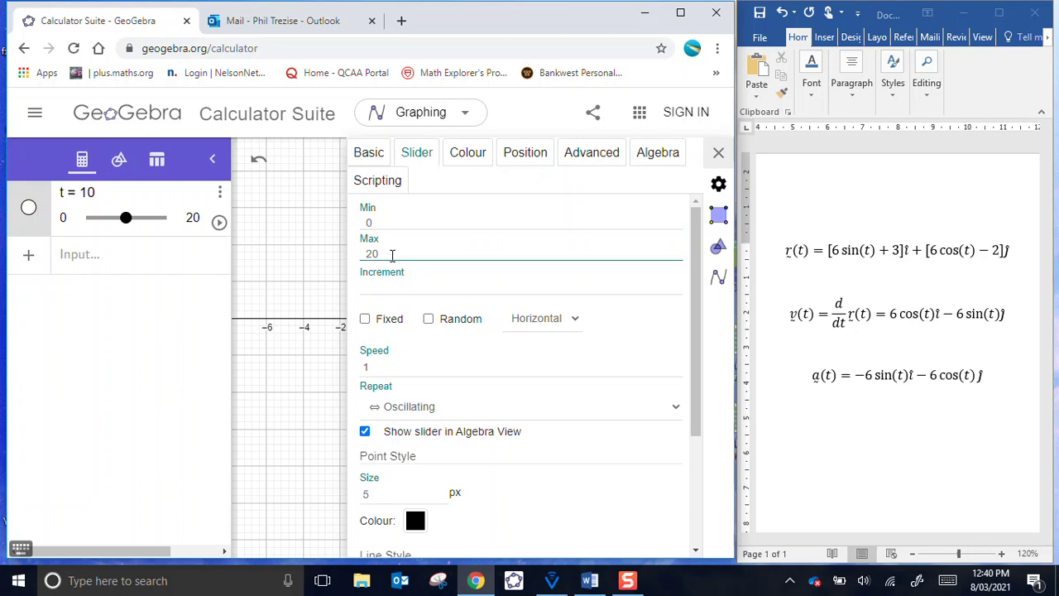
{"action": "left_click_drag", "start_coordinate": [392, 254], "coordinate": [355, 270]}
{"action": "type", "text": "6pi"}
{"action": "key", "text": "Return"}
{"action": "left_click", "coordinate": [371, 283]}
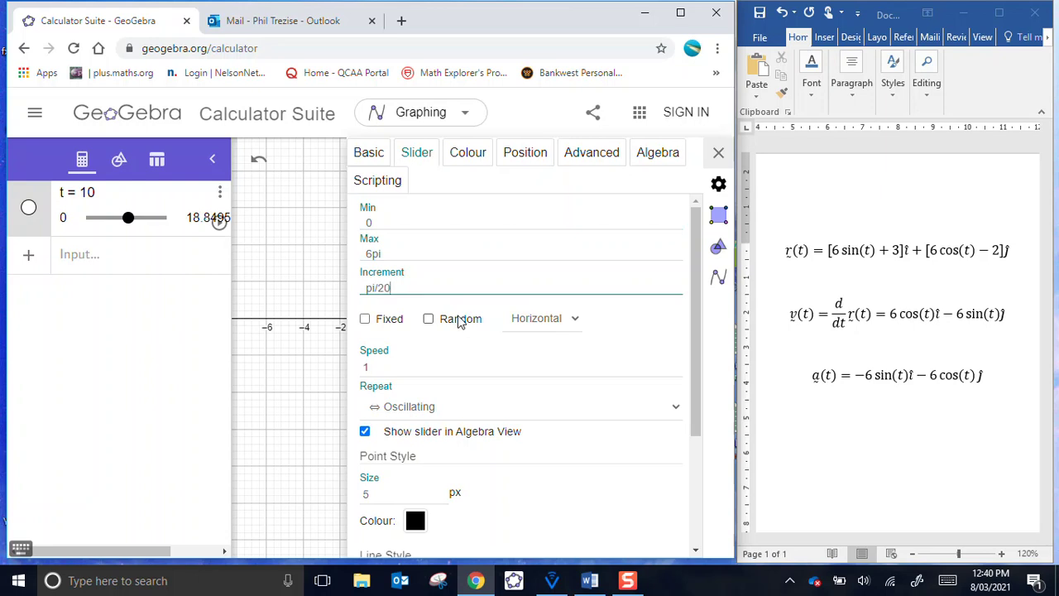
{"action": "left_click", "coordinate": [485, 253]}
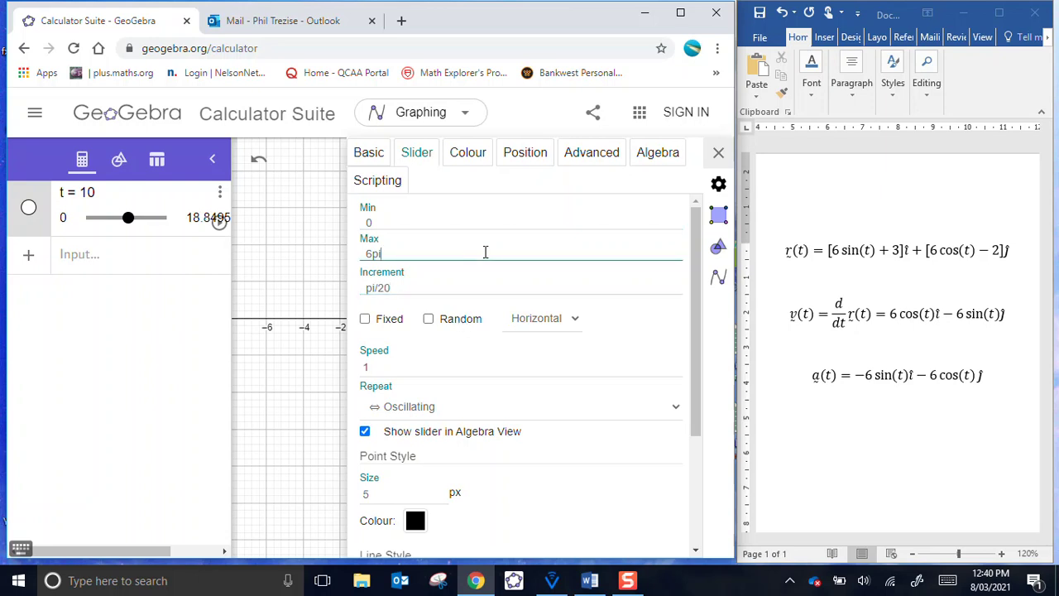
{"action": "left_click", "coordinate": [719, 154]}
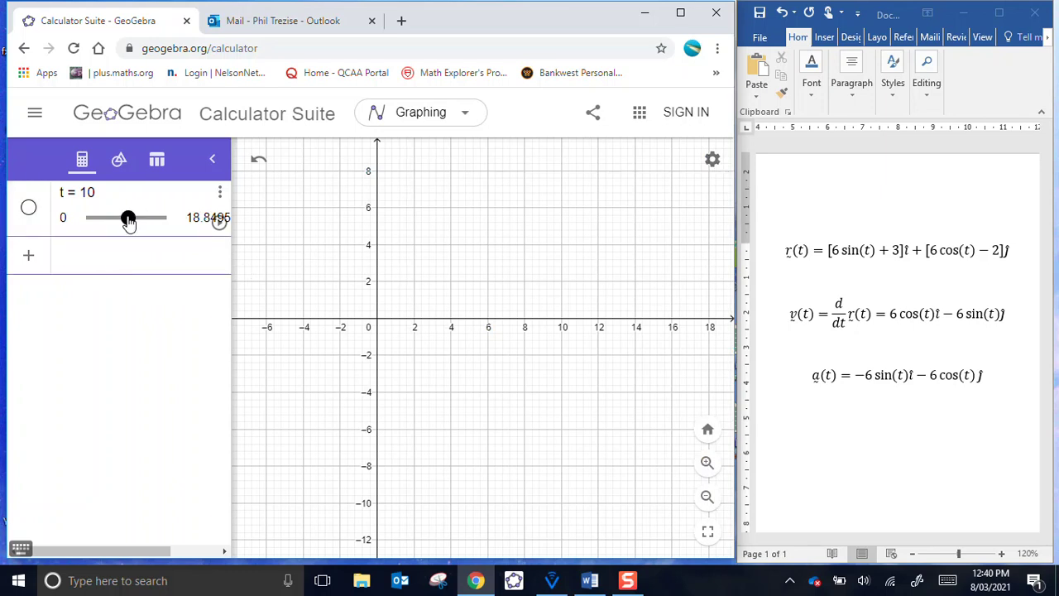
{"action": "left_click_drag", "start_coordinate": [128, 217], "coordinate": [76, 234]}
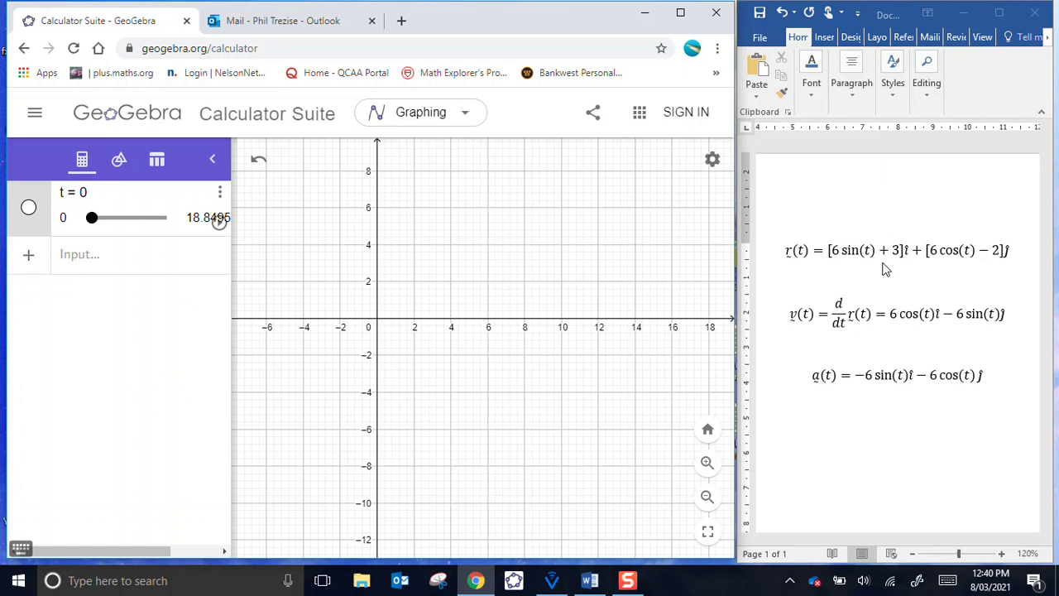
- Define point P = (6 sin(t)+3, 6 cos(t)−2), which appears at (3, 4)
{"action": "left_click", "coordinate": [118, 257]}
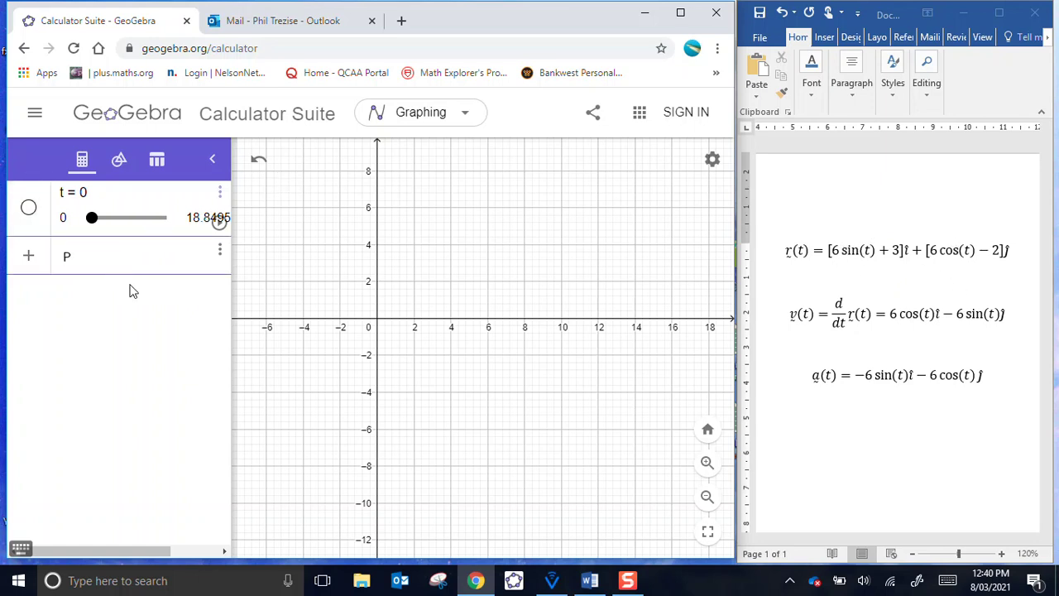
{"action": "type", "text": "P=("}
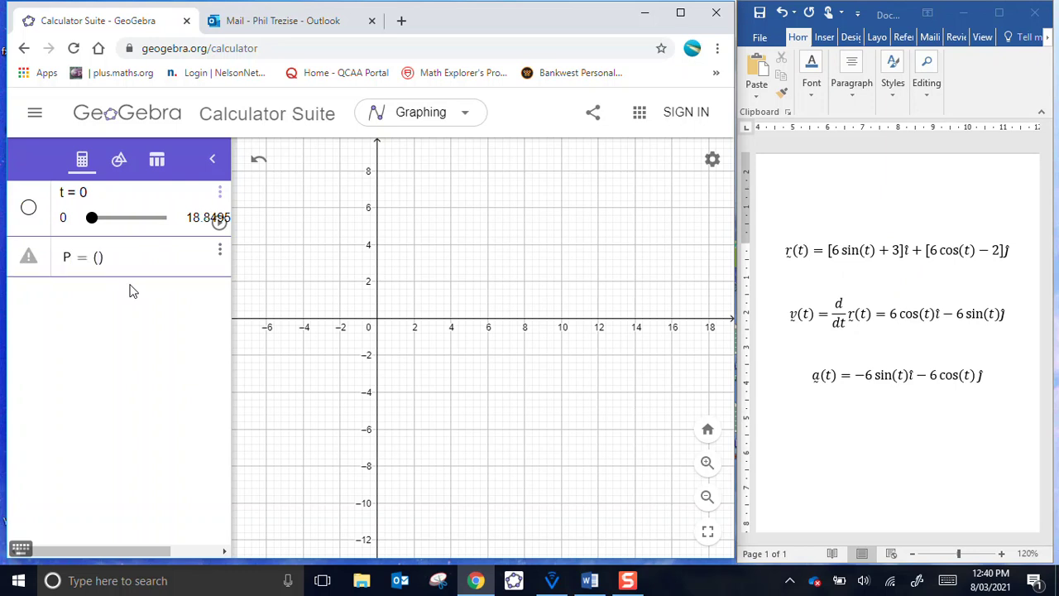
{"action": "type", "text": "6*"}
{"action": "type", "text": "sin(t"}
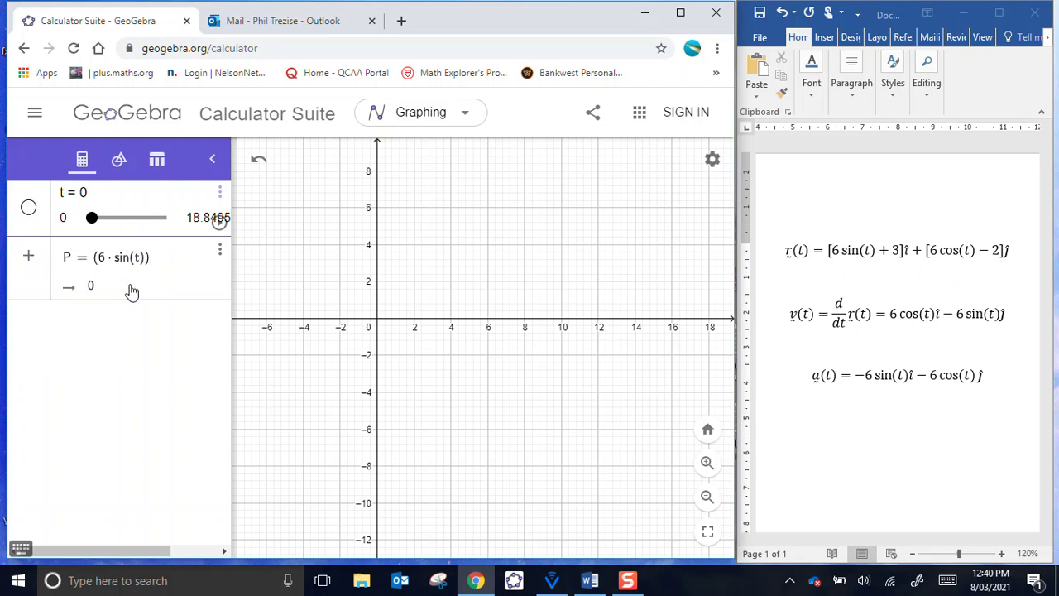
{"action": "type", "text": "+3"}
{"action": "type", "text": ","}
{"action": "type", "text": "6*"}
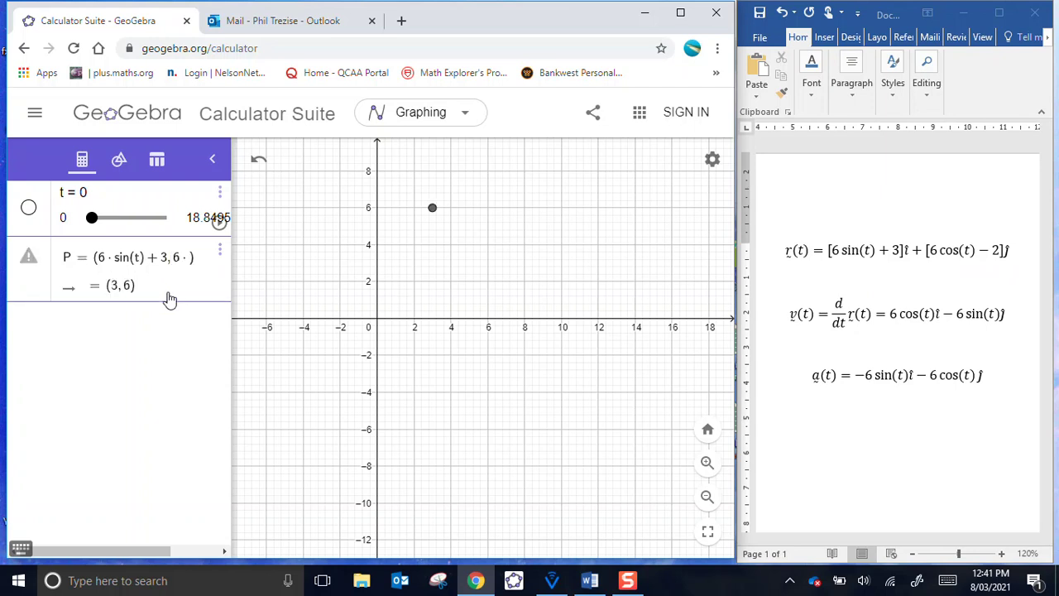
{"action": "type", "text": "cos(t"}
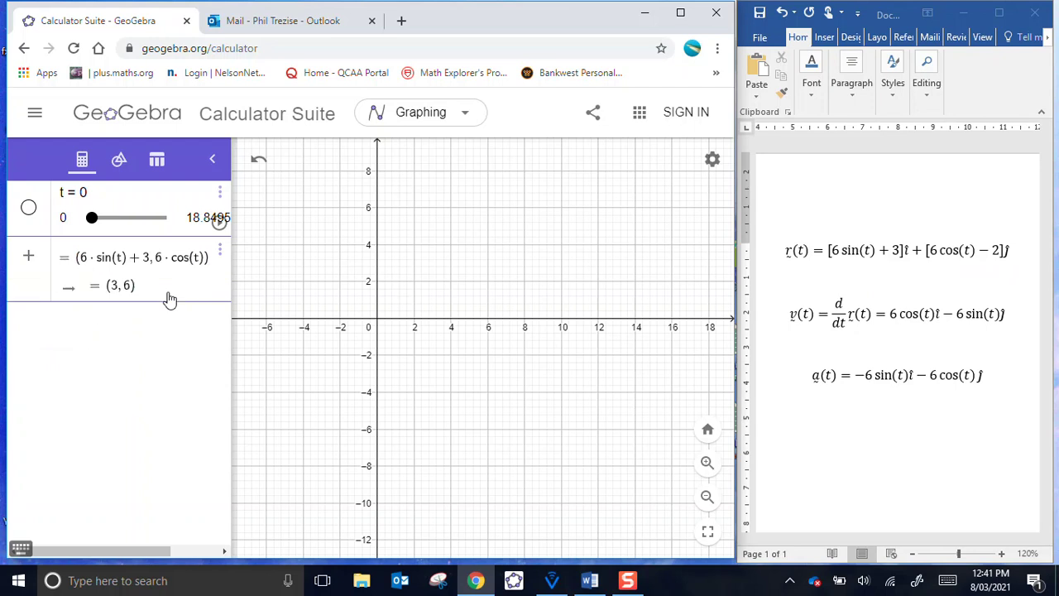
{"action": "key", "text": "Return"}
{"action": "type", "text": "-2"}
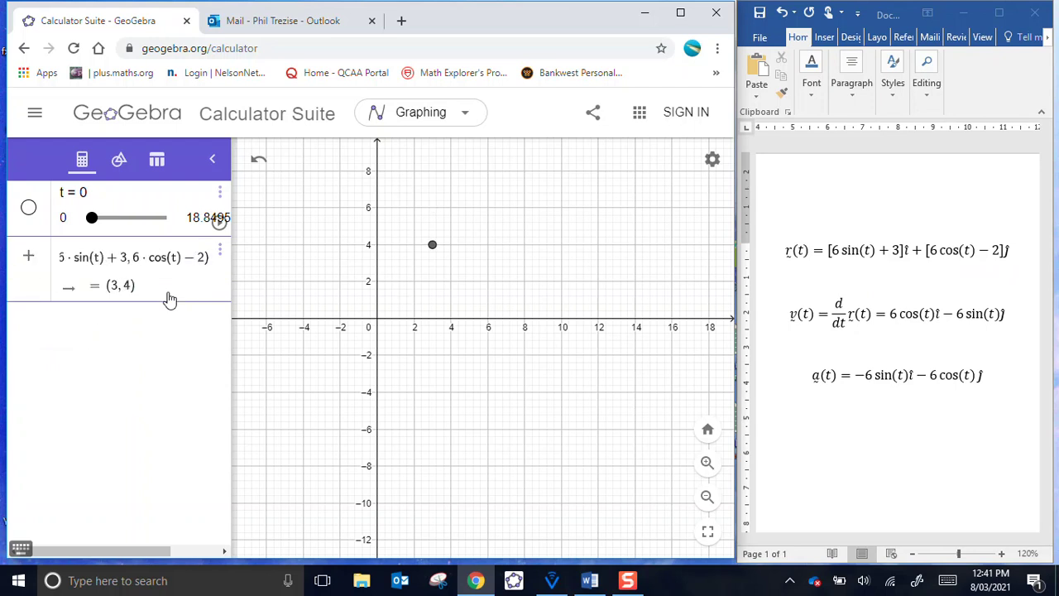
{"action": "key", "text": "Return"}
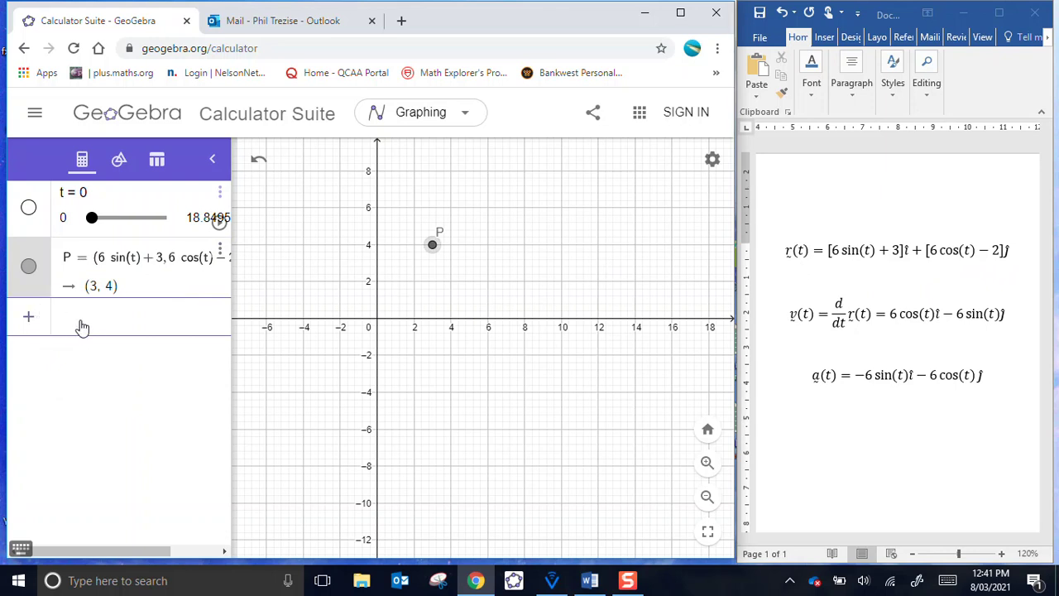
- Define position vector r = Vector(P) and hide point P
{"action": "type", "text": "r "}
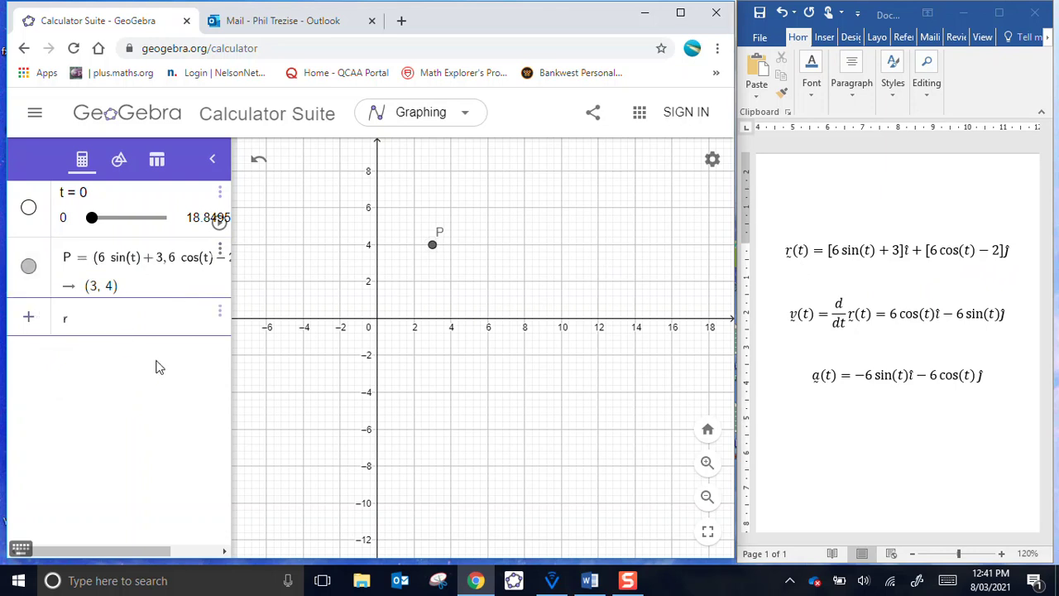
{"action": "type", "text": "= vector"}
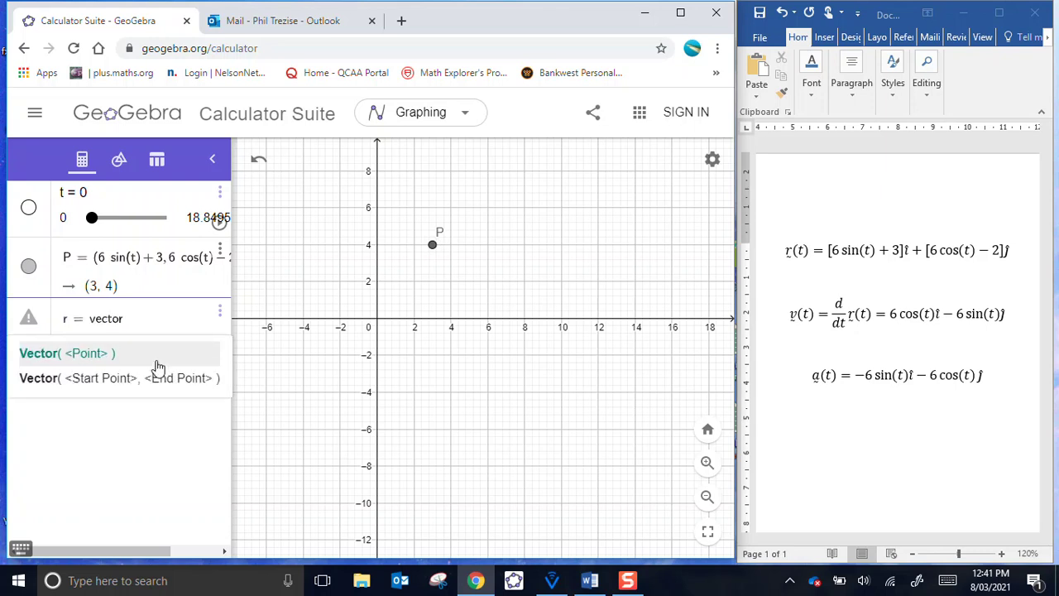
{"action": "type", "text": "("}
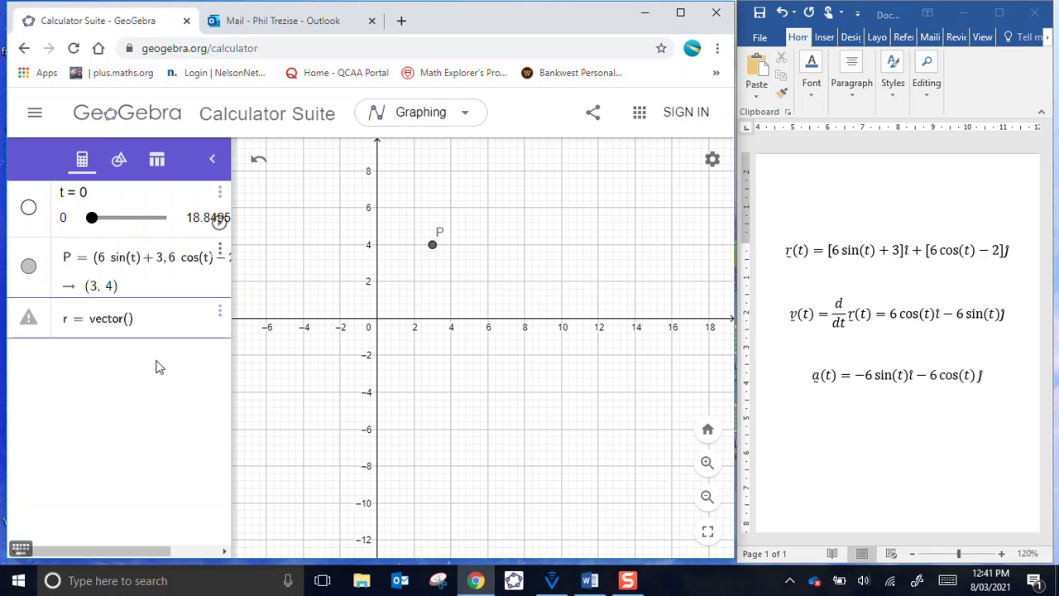
{"action": "type", "text": "P"}
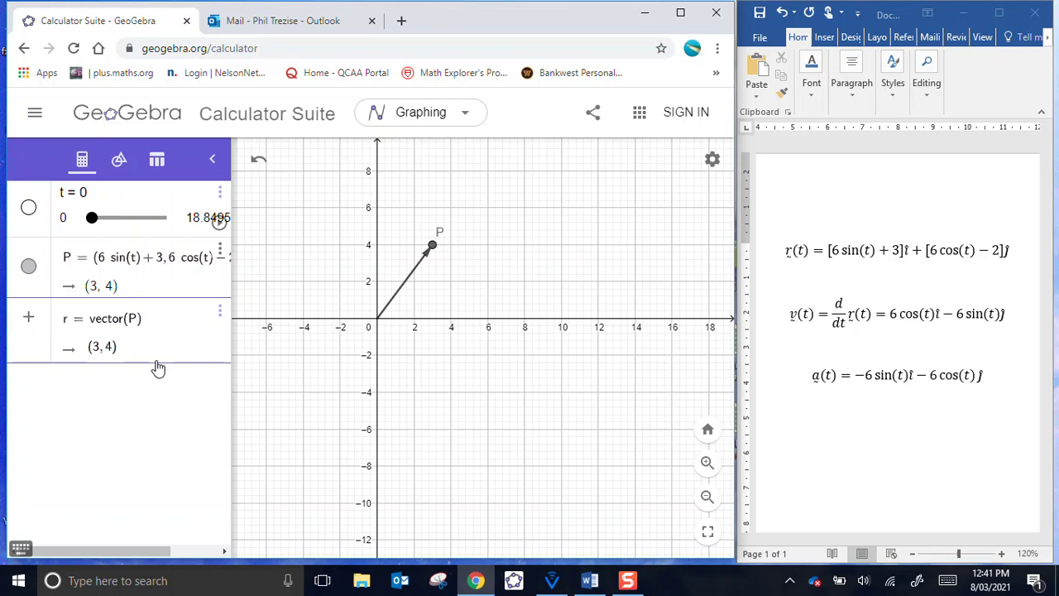
{"action": "key", "text": "Return"}
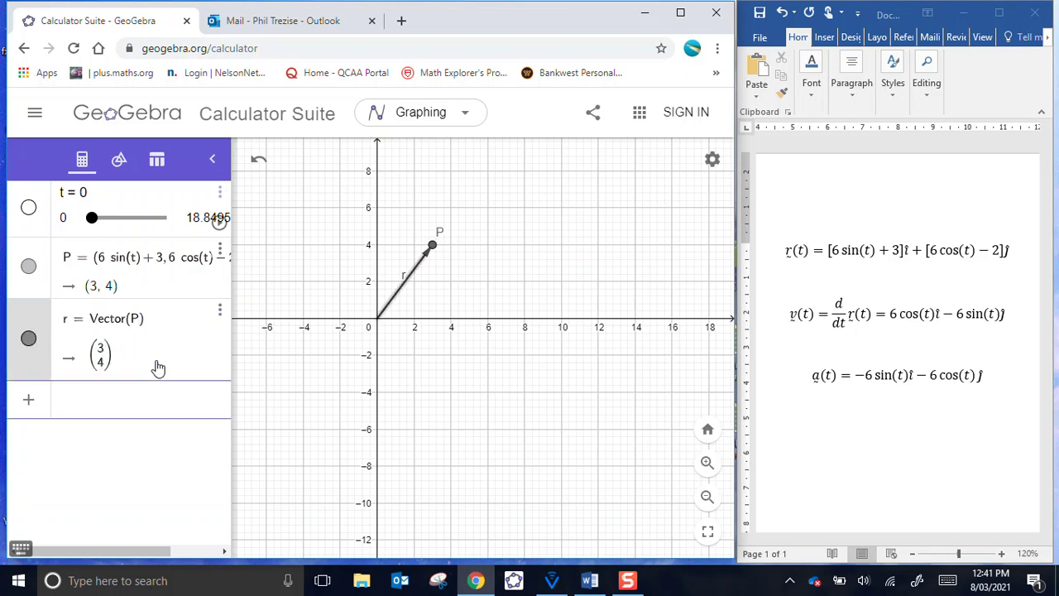
{"action": "left_click", "coordinate": [29, 267]}
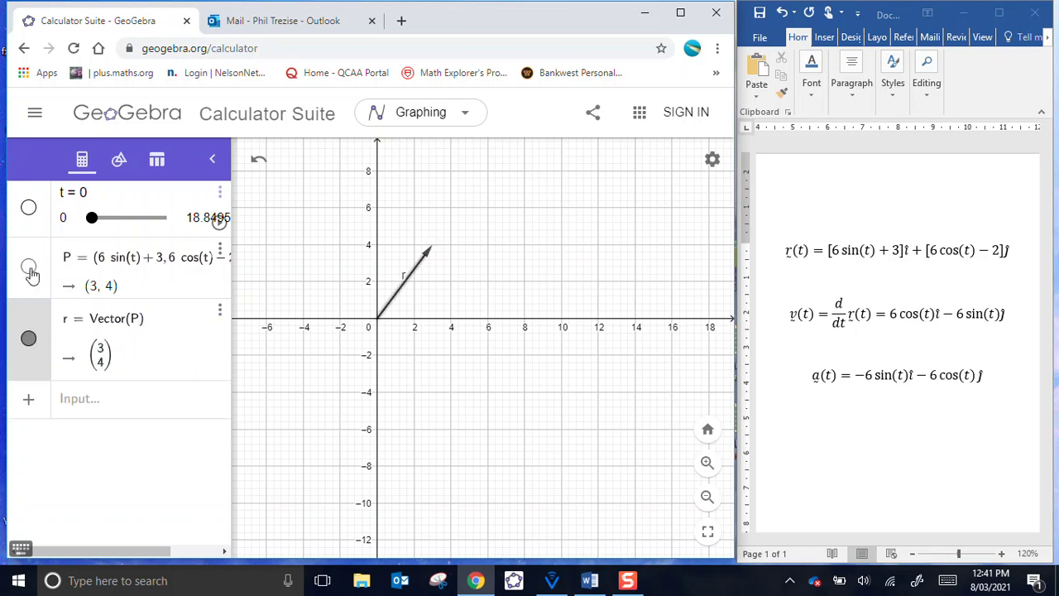
{"action": "left_click", "coordinate": [30, 269]}
- Drag and animate slider t to watch r rotate, then reset t to 0
{"action": "mouse_move", "coordinate": [95, 221]}
{"action": "left_mouse_down"}
{"action": "mouse_move", "coordinate": [165, 230]}
{"action": "mouse_move", "coordinate": [76, 230]}
{"action": "left_mouse_up"}
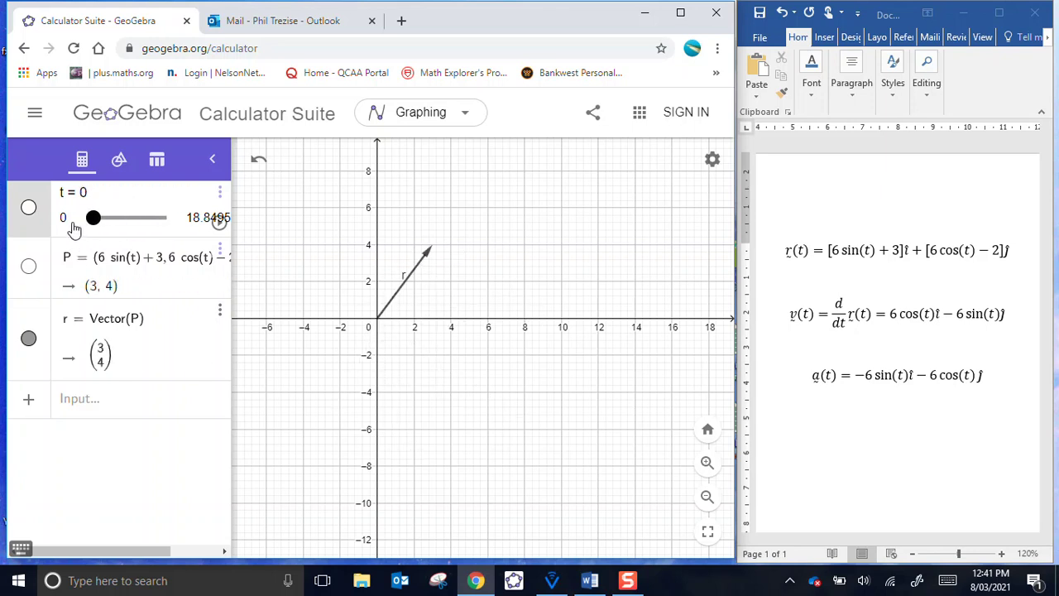
{"action": "left_click", "coordinate": [220, 221]}
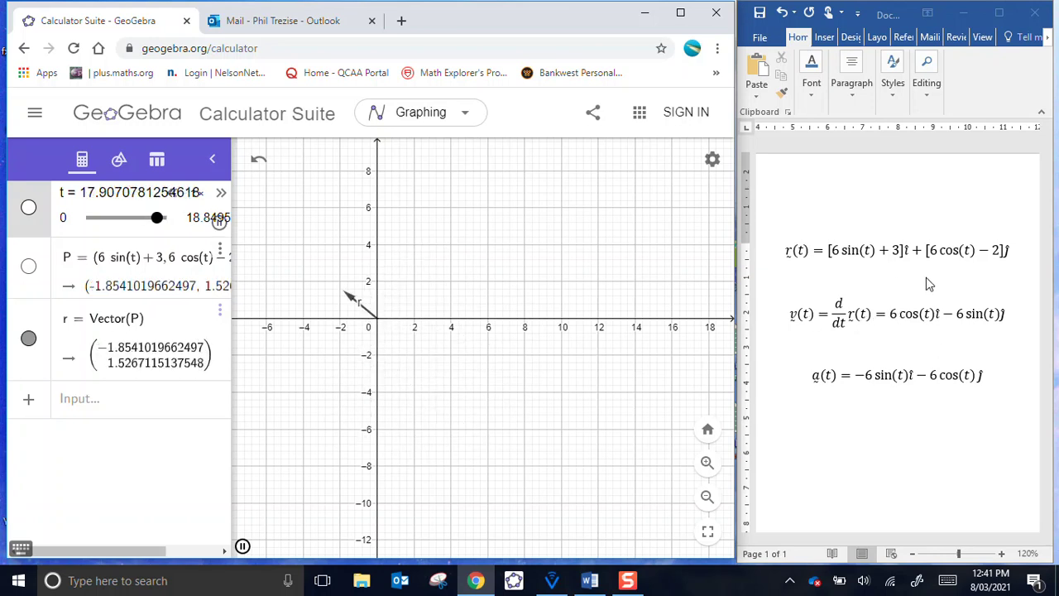
{"action": "left_click", "coordinate": [219, 221]}
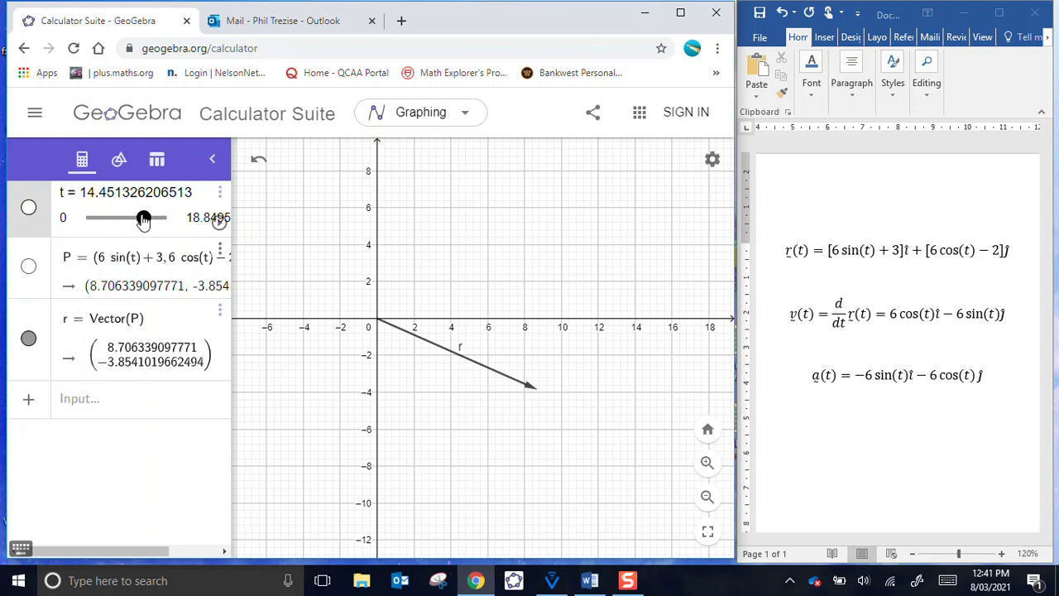
{"action": "left_click_drag", "start_coordinate": [144, 218], "coordinate": [93, 217]}
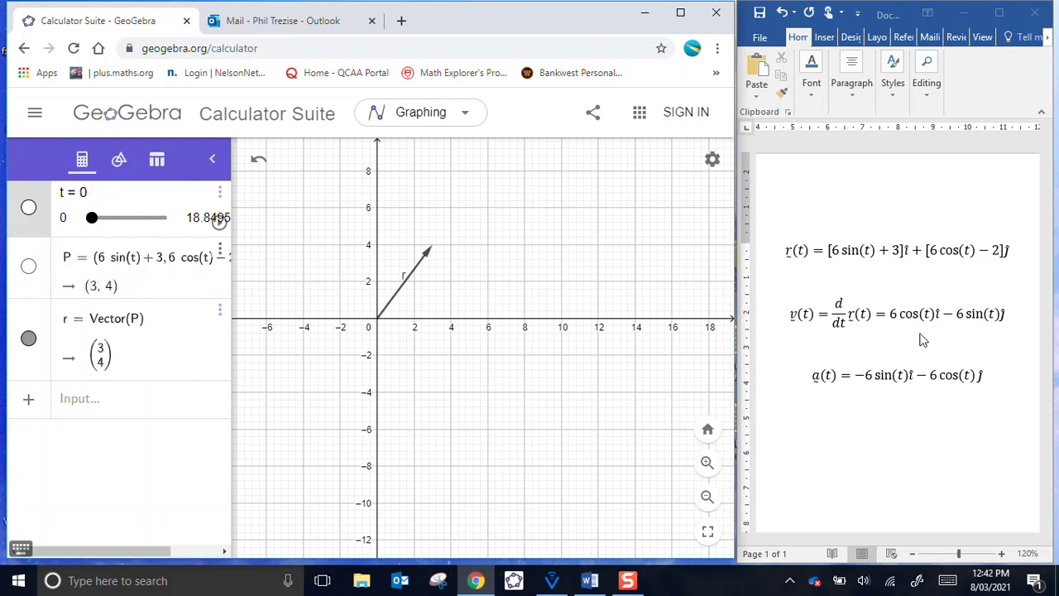
- Define point Q = (6 cos(t), −6 sin(t)) at (6, 0) and show point P again
{"action": "left_click", "coordinate": [125, 403]}
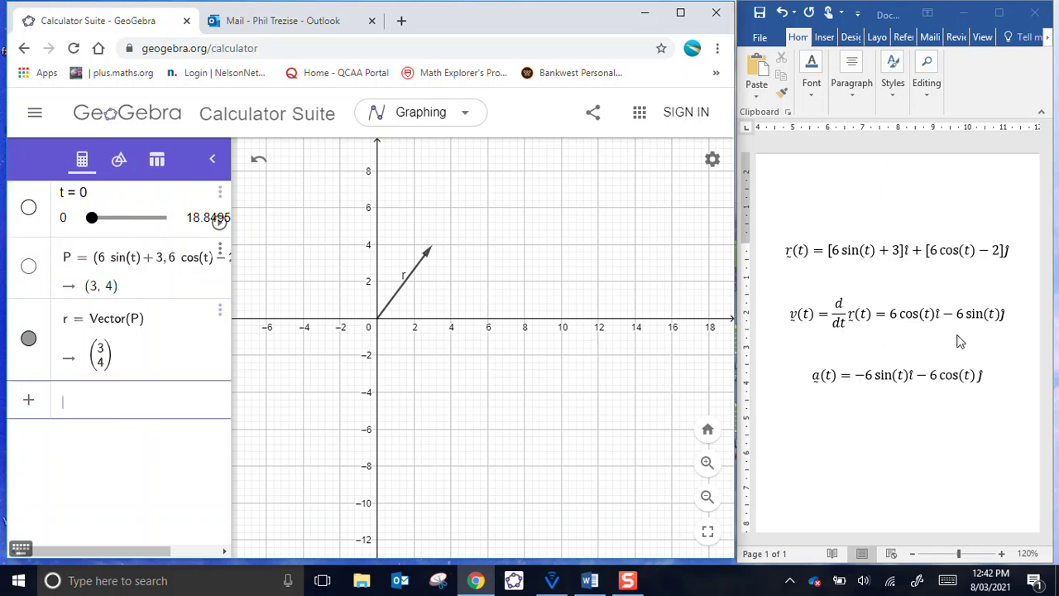
{"action": "type", "text": "Q "}
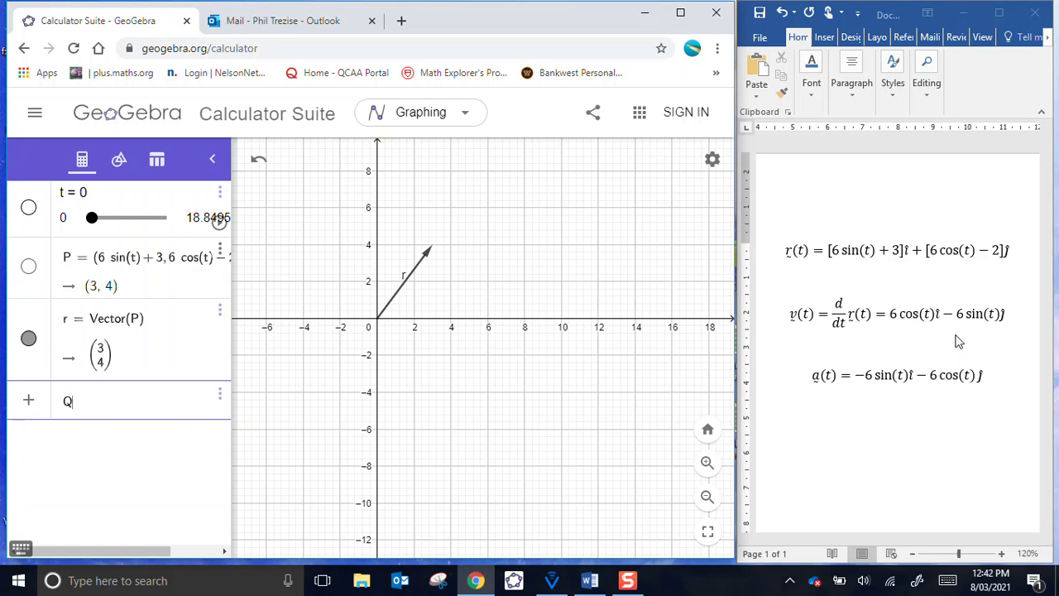
{"action": "type", "text": "= ("}
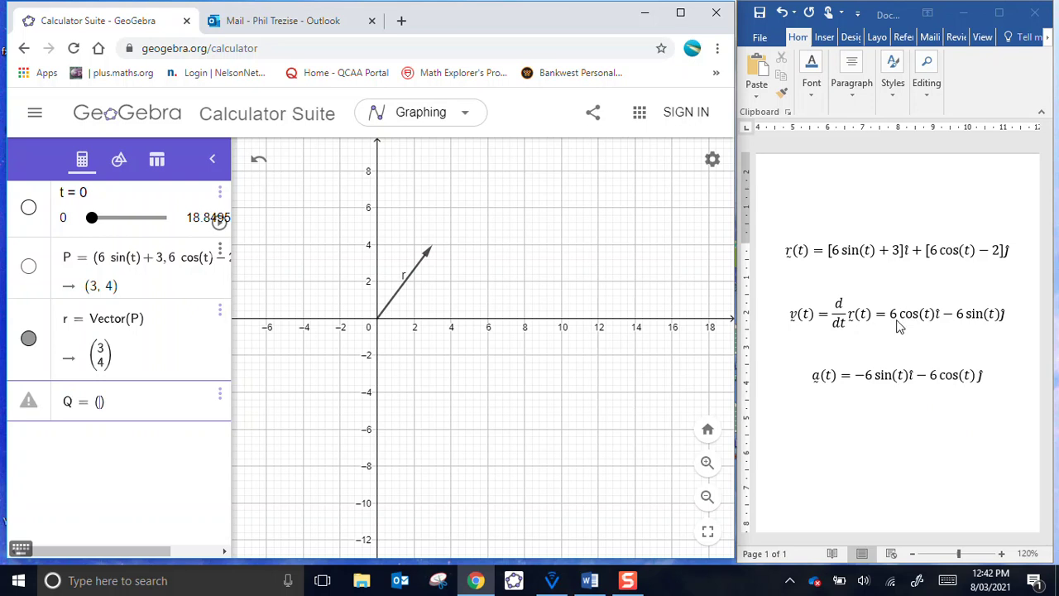
{"action": "type", "text": "6*"}
{"action": "type", "text": "cos(t"}
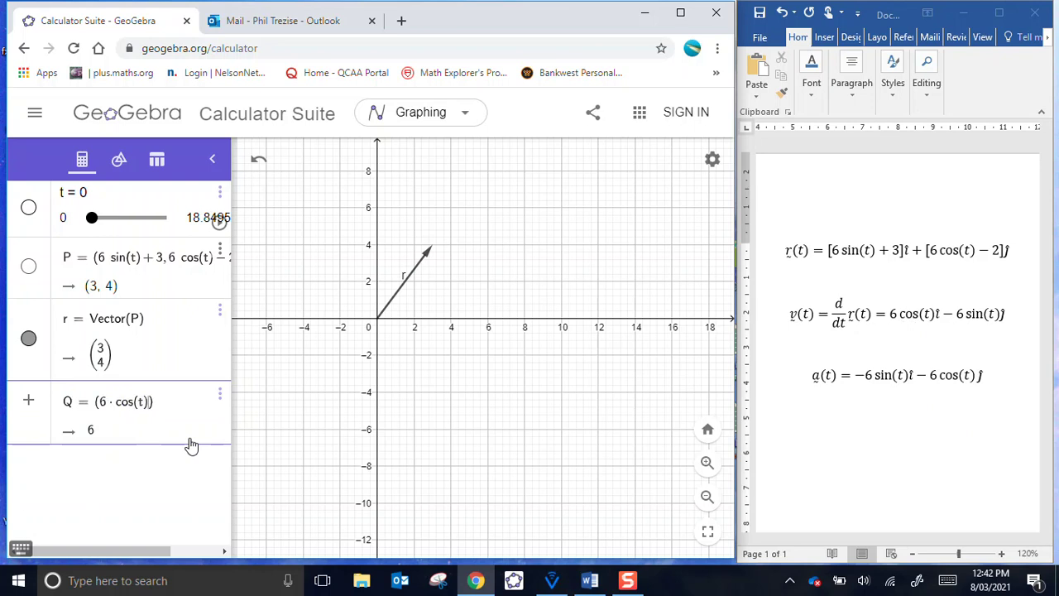
{"action": "type", "text": ","}
{"action": "type", "text": "-6"}
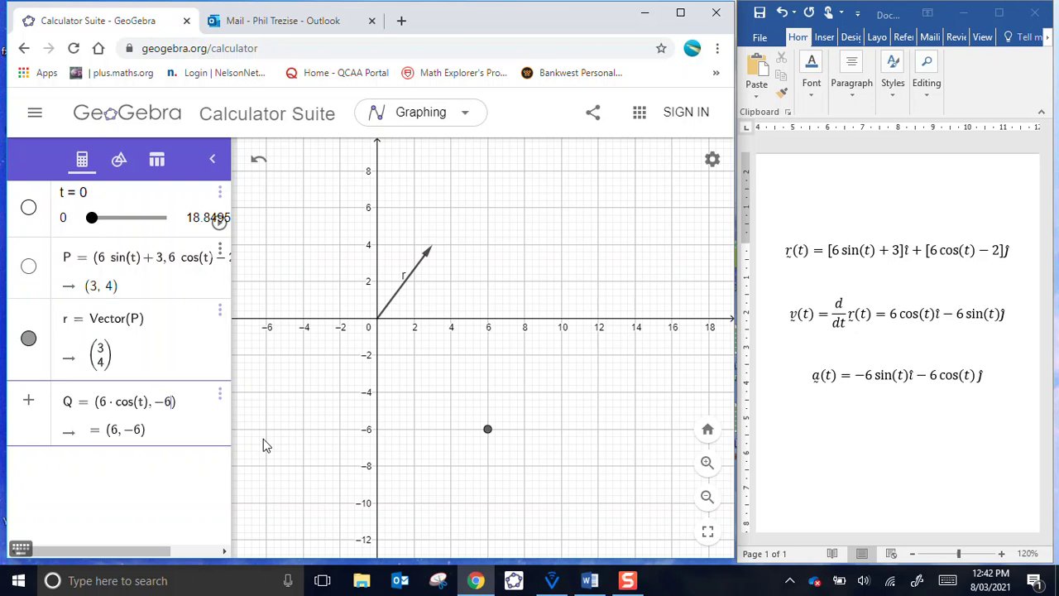
{"action": "type", "text": "*sin"}
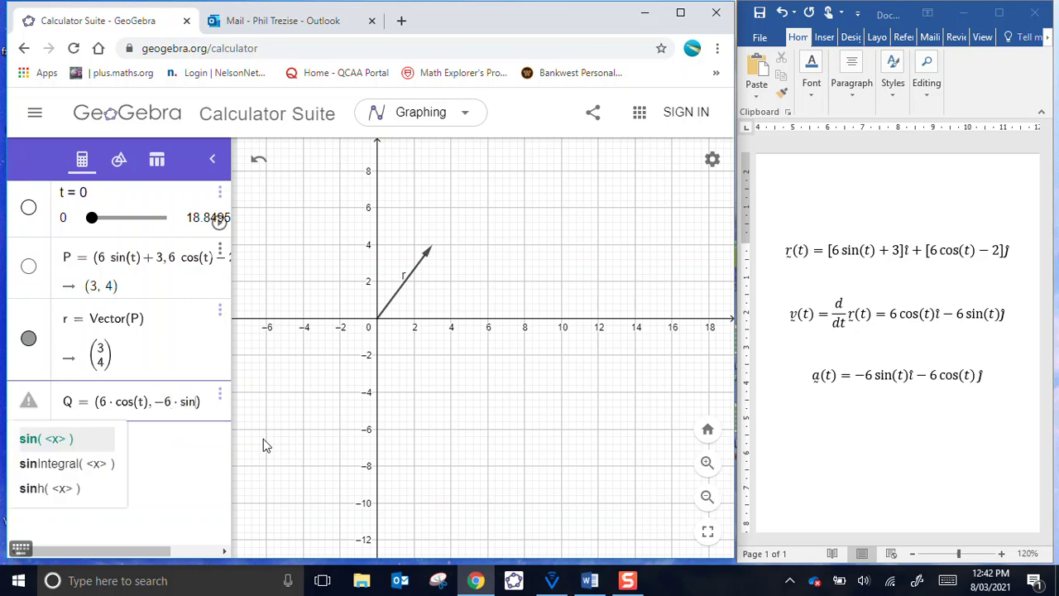
{"action": "type", "text": "(t"}
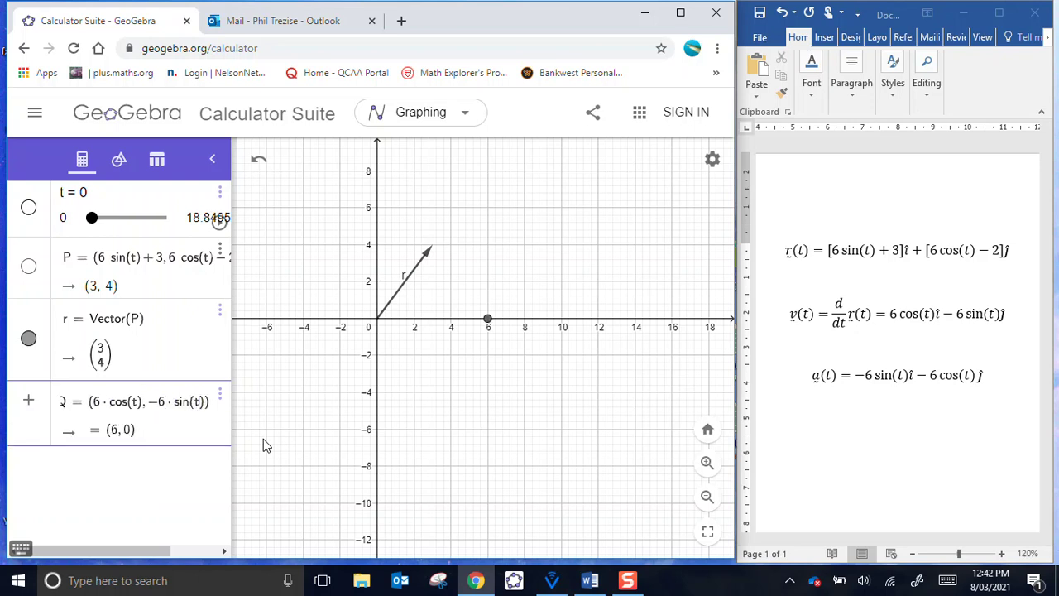
{"action": "key", "text": "Return"}
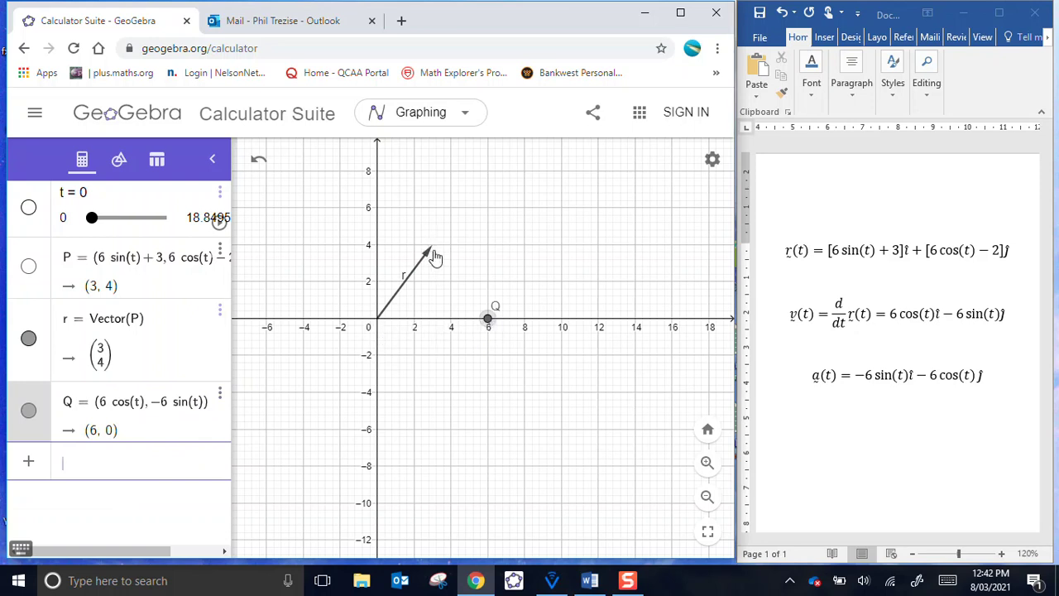
{"action": "left_click", "coordinate": [28, 265]}
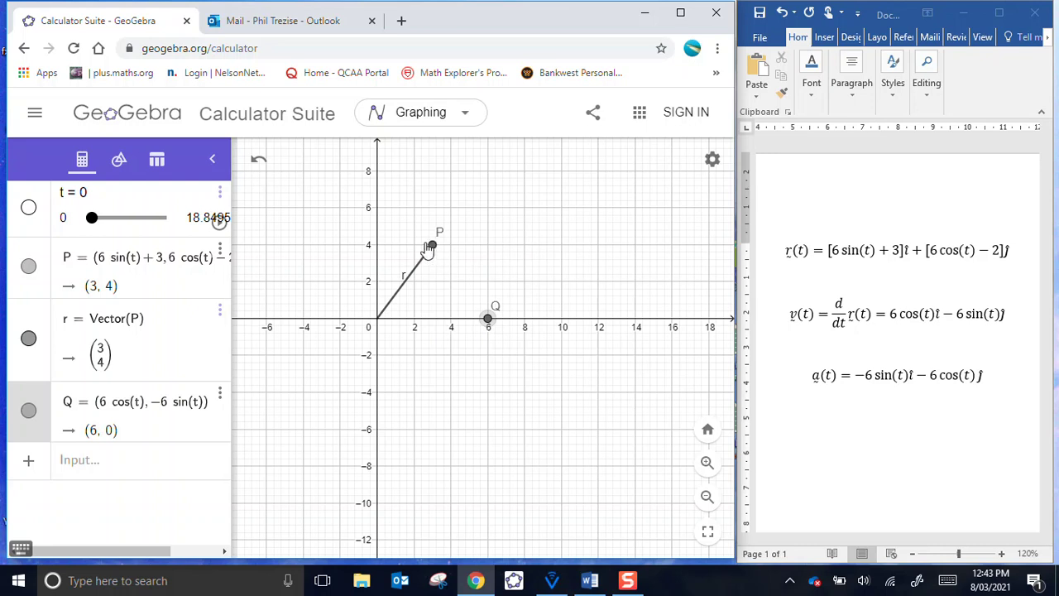
{"action": "left_click", "coordinate": [159, 460]}
- Enter v = Vector(P, P + Q) as the velocity arrow from P, and hide point Q
{"action": "type", "text": "v "}
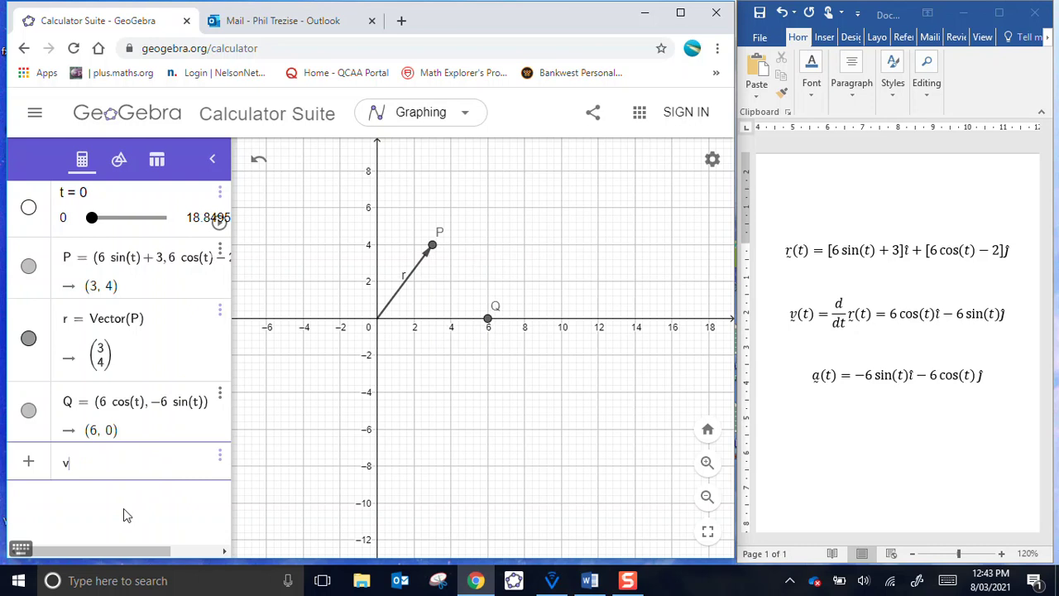
{"action": "type", "text": "= vector"}
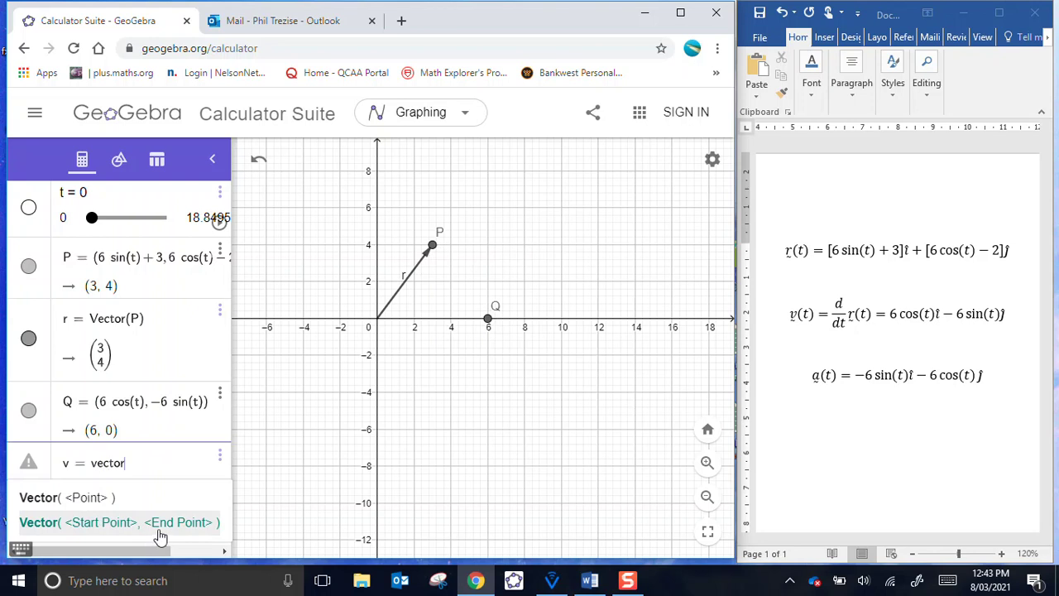
{"action": "type", "text": "("}
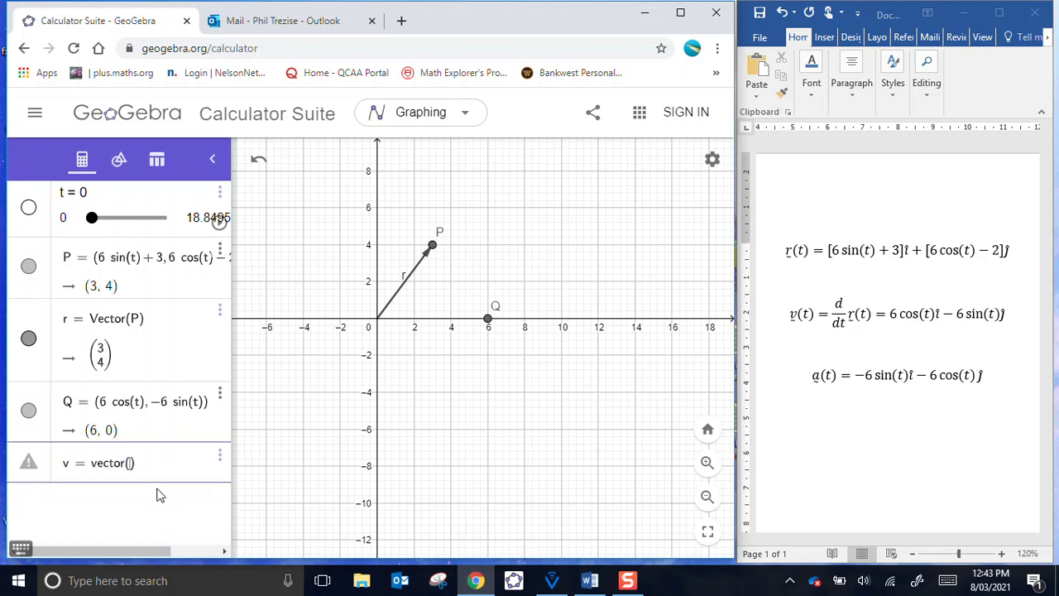
{"action": "type", "text": "P"}
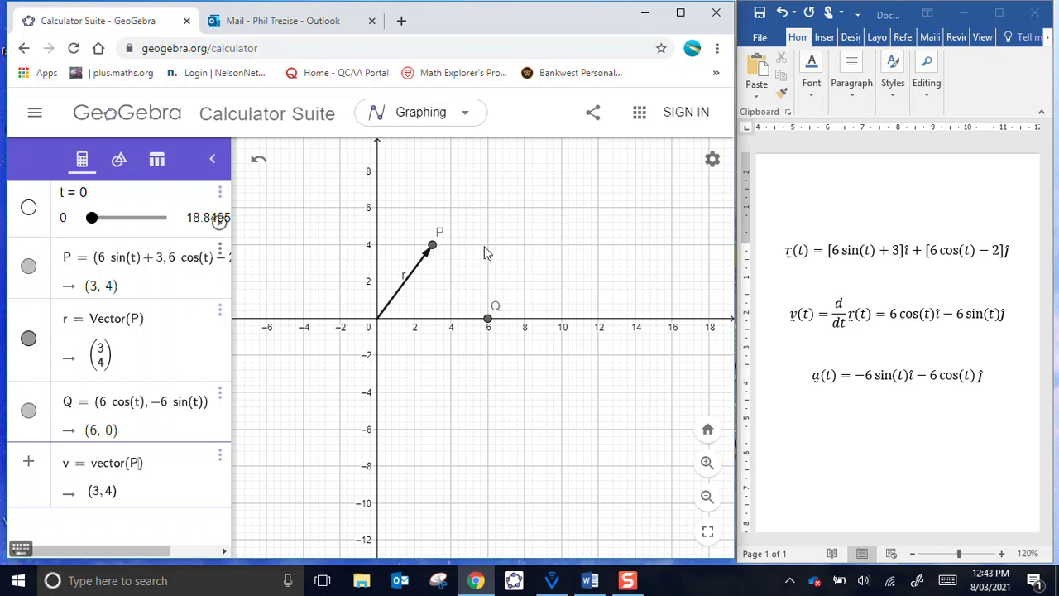
{"action": "left_click", "coordinate": [160, 490]}
{"action": "type", "text": ", P + Q"}
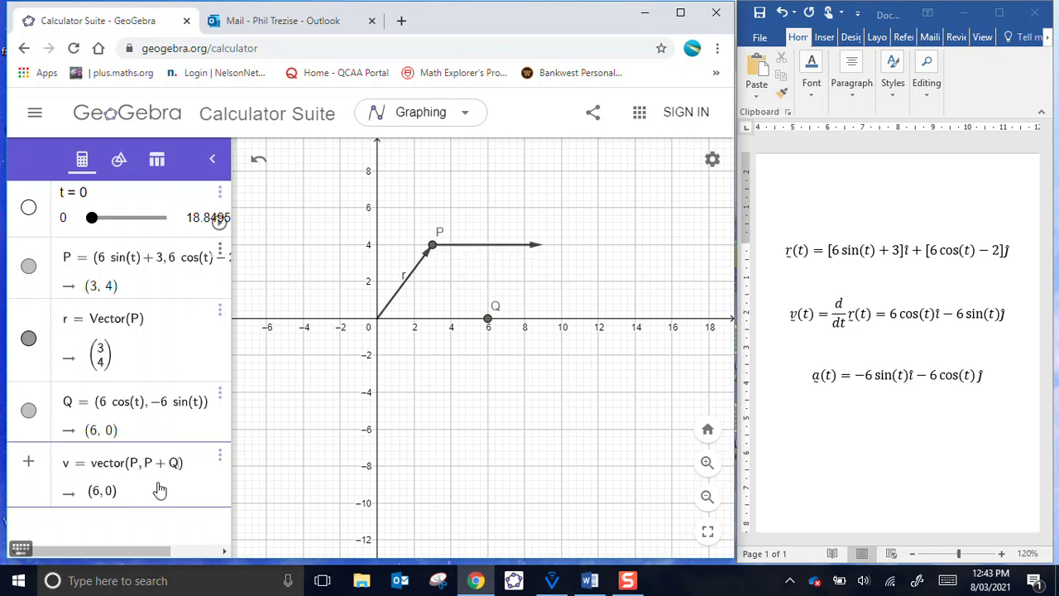
{"action": "key", "text": "Return"}
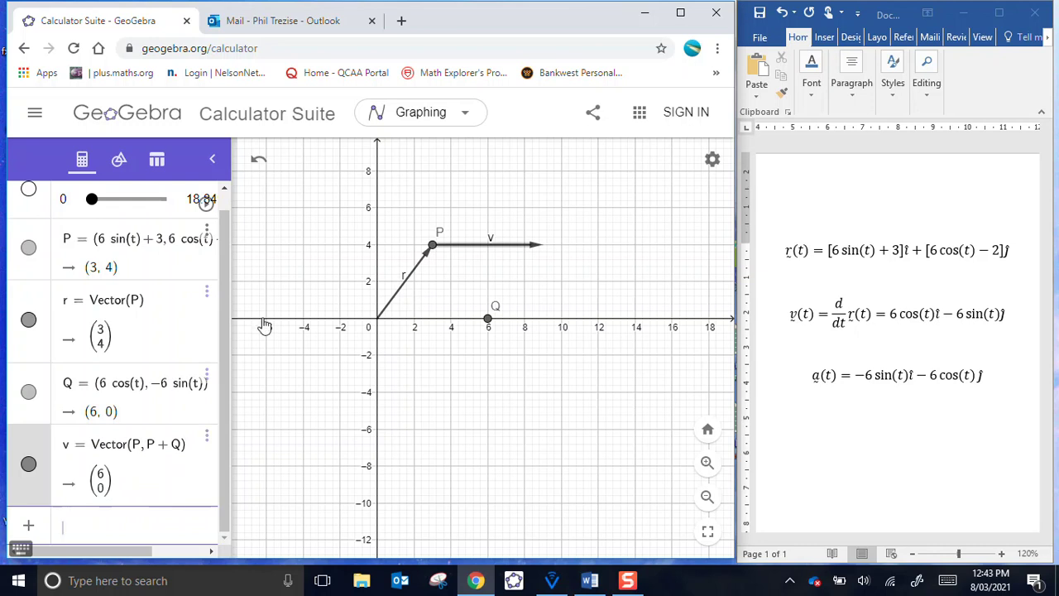
{"action": "left_click", "coordinate": [29, 392]}
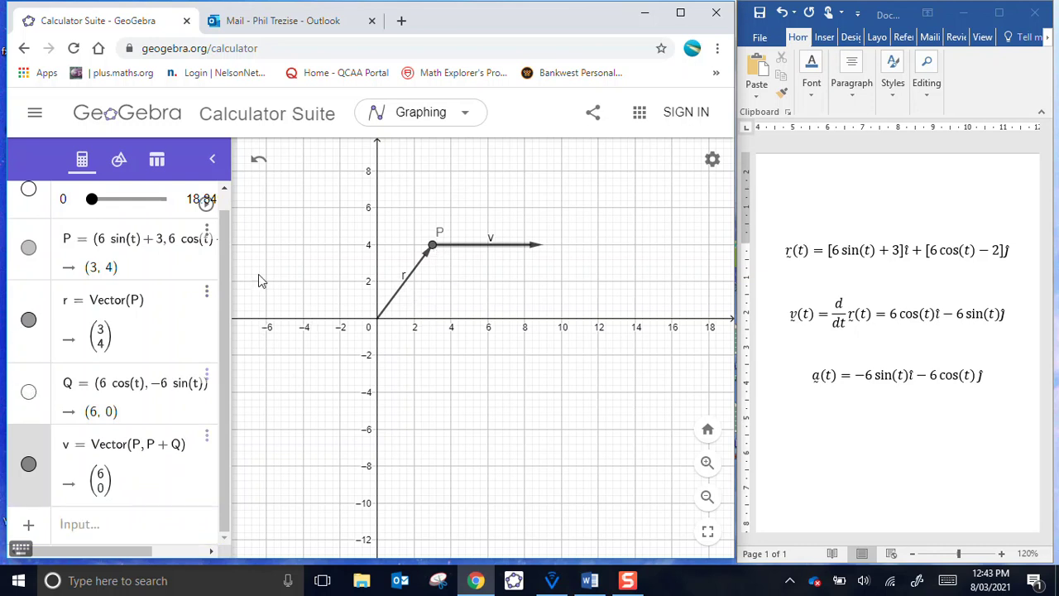
- Animate t to watch P, r and v rotate, then stop and drag t back to 0
{"action": "left_click", "coordinate": [206, 203]}
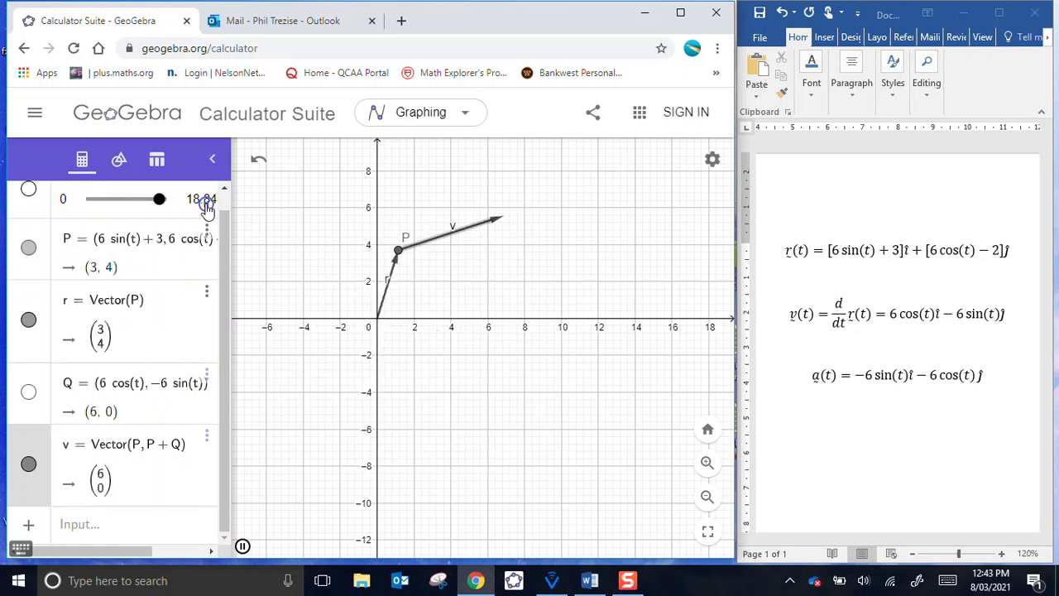
{"action": "left_click", "coordinate": [207, 210]}
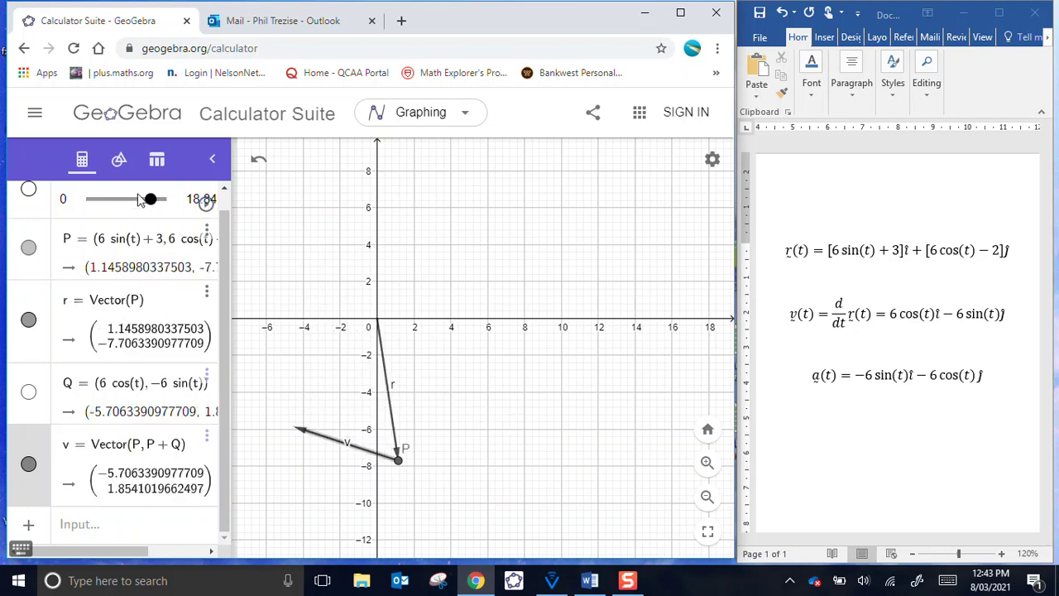
{"action": "left_click", "coordinate": [150, 201]}
{"action": "left_click_drag", "start_coordinate": [150, 201], "coordinate": [91, 201]}
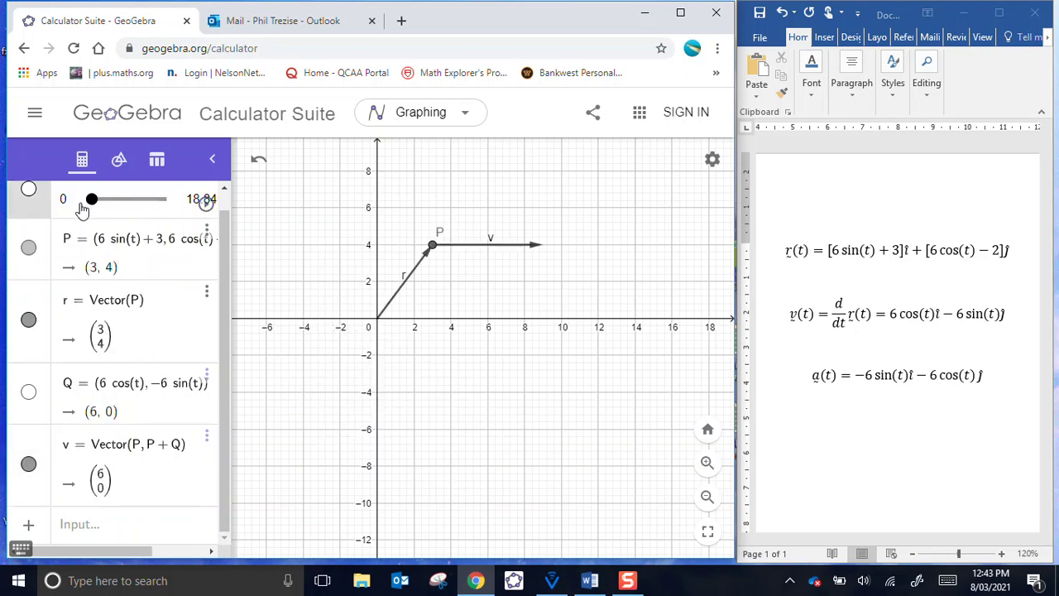
{"action": "left_click", "coordinate": [118, 528]}
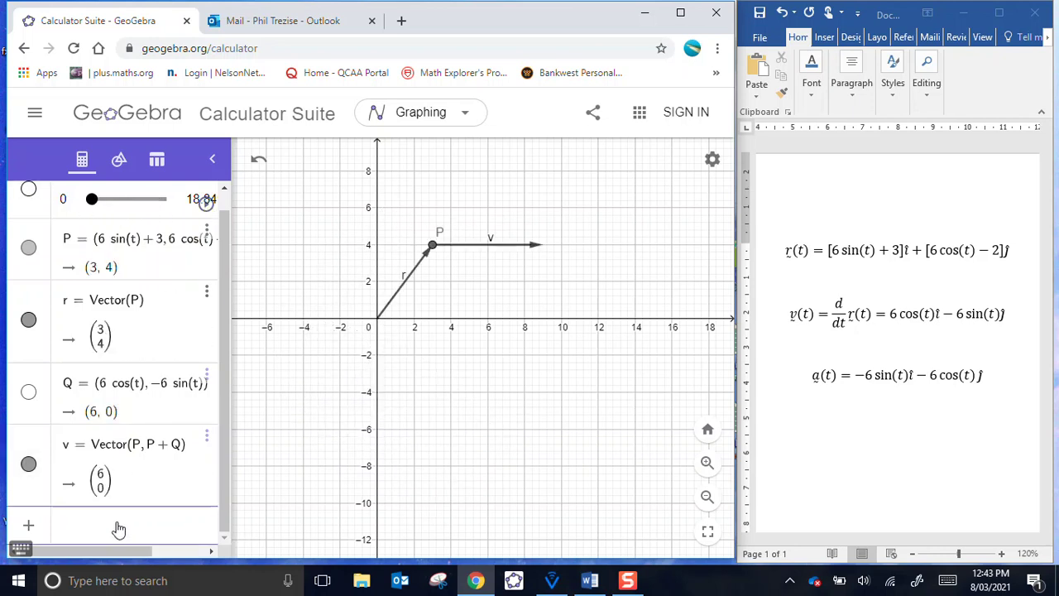
- Define point R = (−6 sin(t), −6 cos(t)), plotted at (0, −6)
{"action": "type", "text": "R=("}
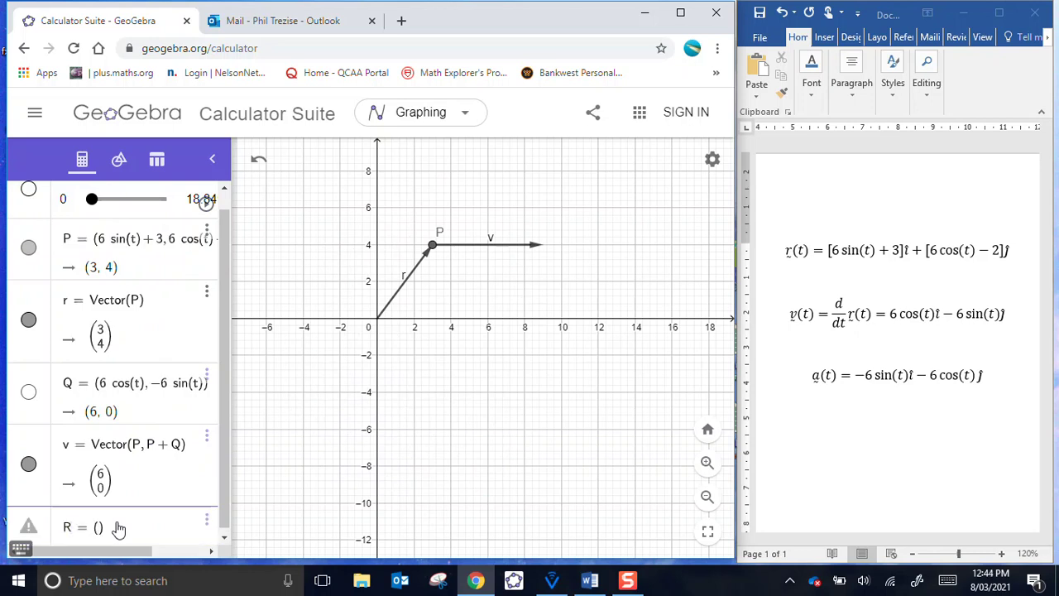
{"action": "type", "text": "-6"}
{"action": "type", "text": ","}
{"action": "type", "text": "in(t"}
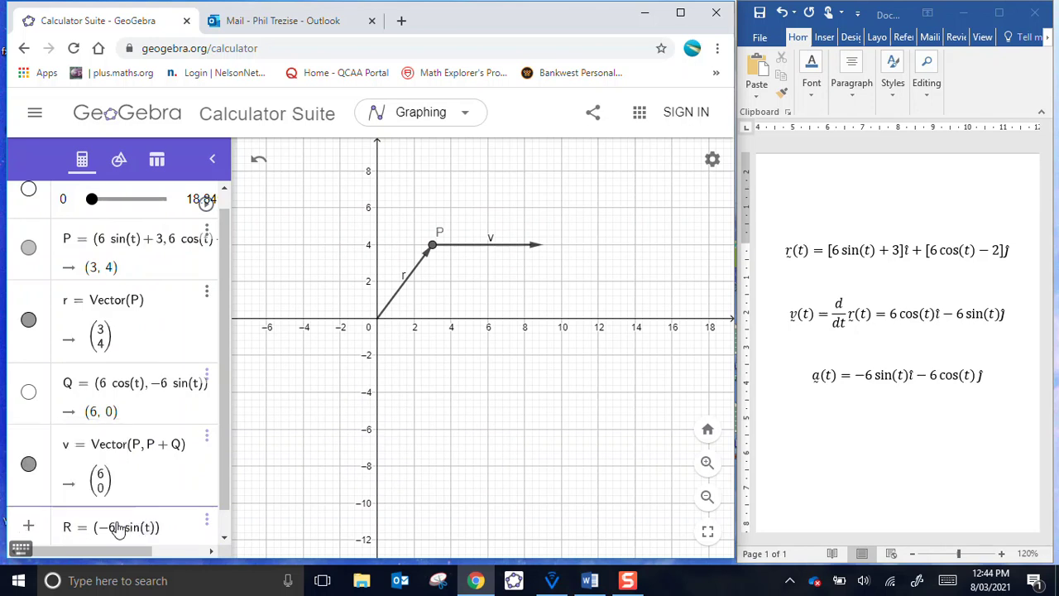
{"action": "type", "text": ","}
{"action": "type", "text": "-6cos"}
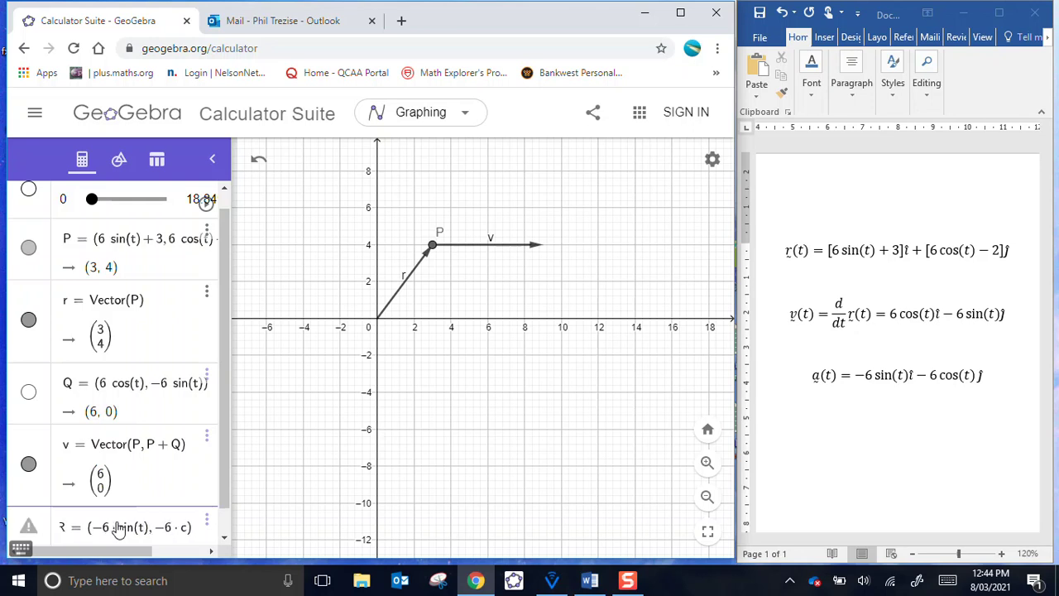
{"action": "type", "text": "(t"}
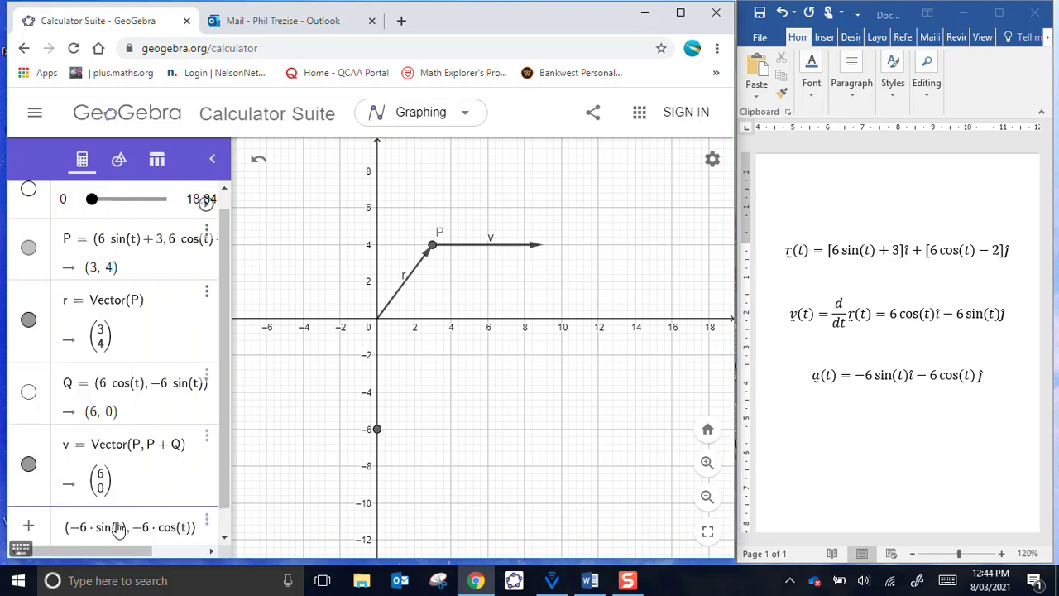
{"action": "key", "text": "Return"}
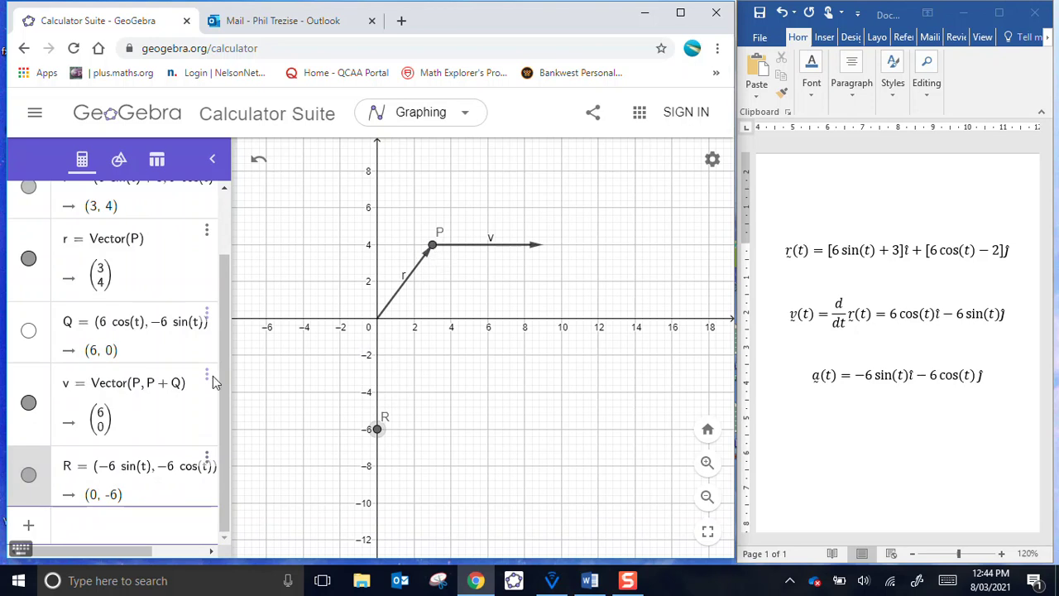
{"action": "left_click", "coordinate": [163, 518]}
{"action": "type", "text": "a "}
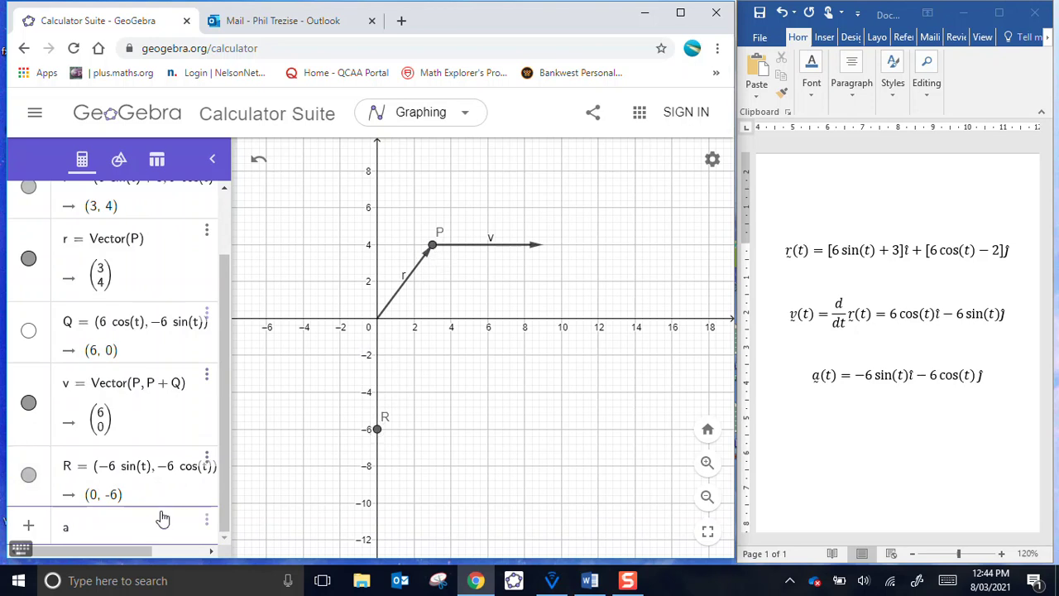
{"action": "type", "text": "= vect"}
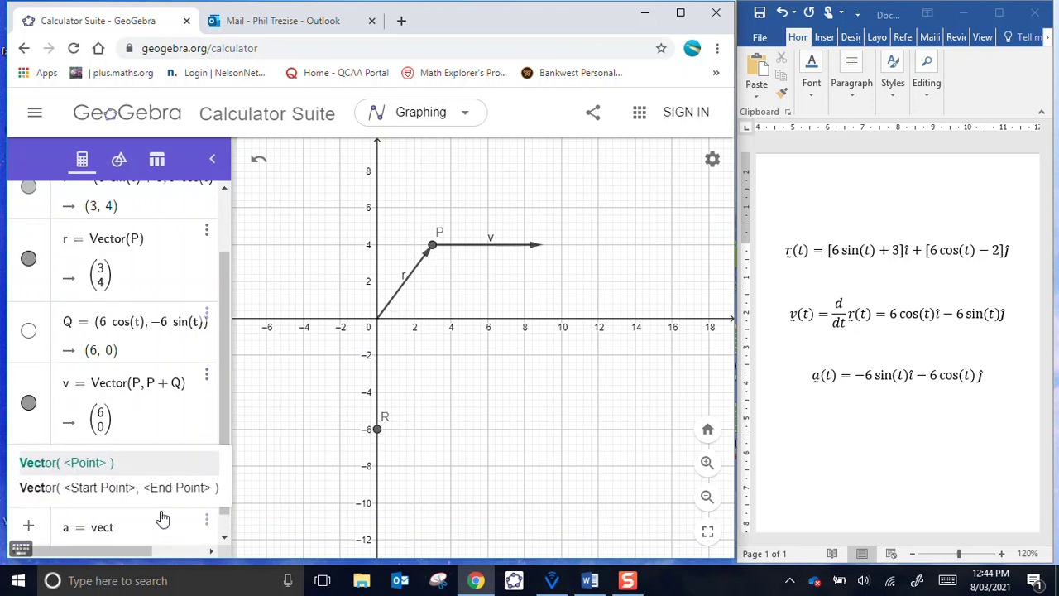
{"action": "type", "text": "or(P"}
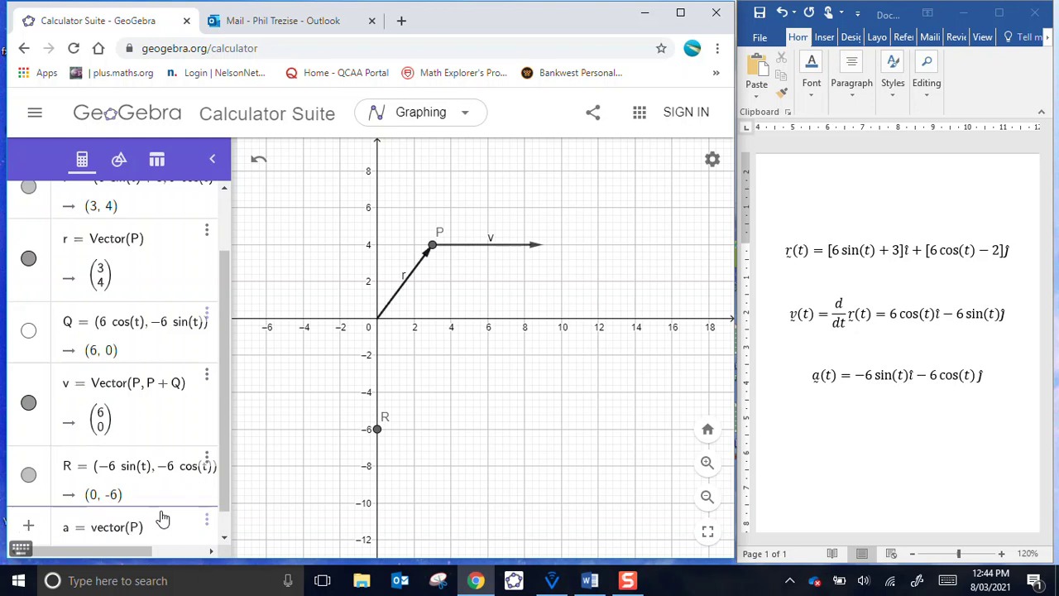
{"action": "type", "text": ", P + R"}
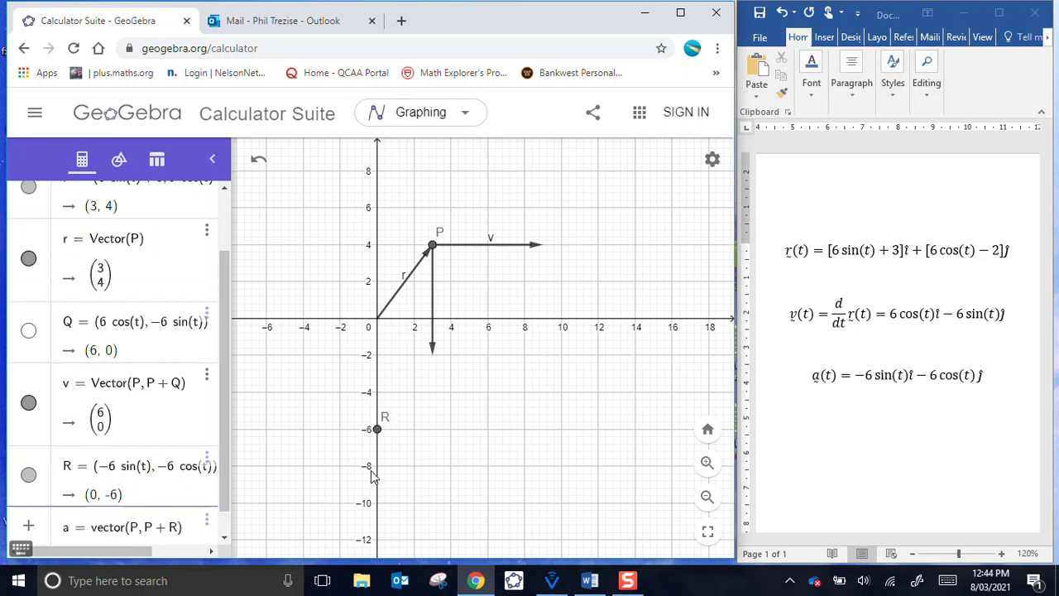
- Commit a = Vector(P, P + R), drawn from P as (0, −6), and hide point R
{"action": "key", "text": "Return"}
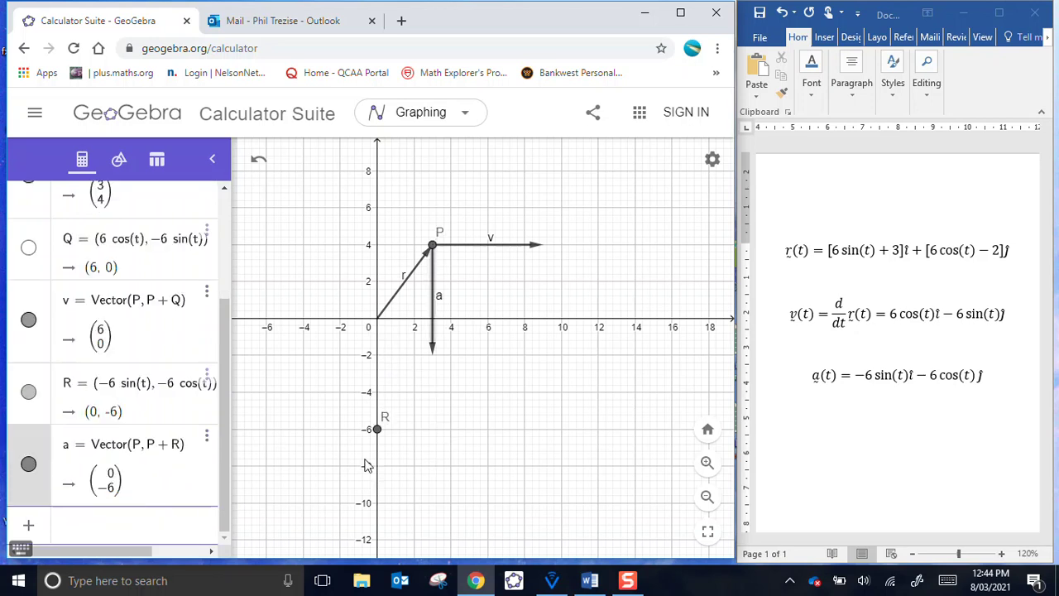
{"action": "left_click", "coordinate": [28, 393]}
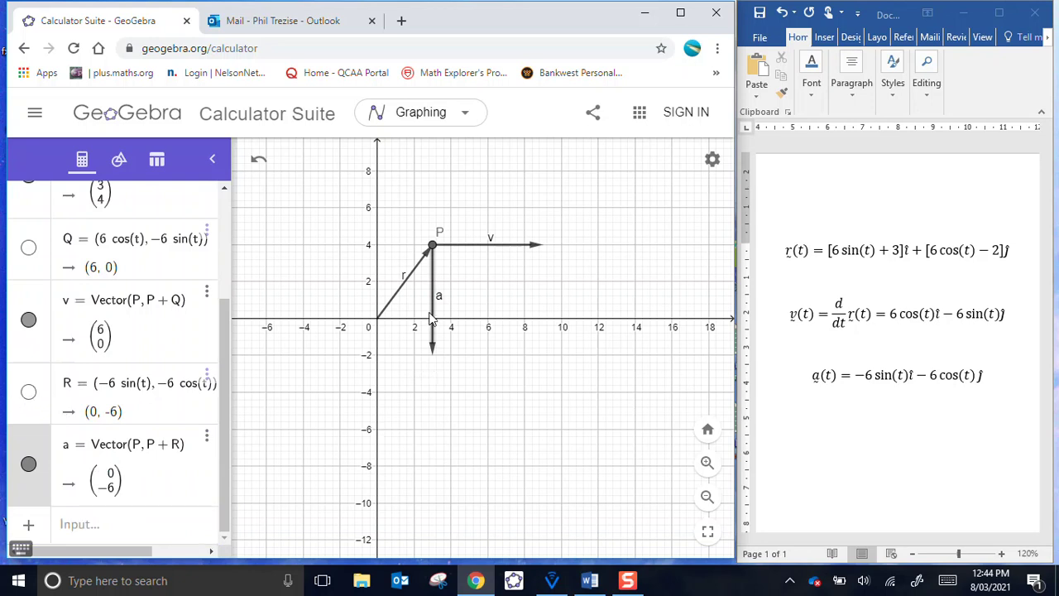
{"action": "left_click_drag", "start_coordinate": [225, 427], "coordinate": [251, 278]}
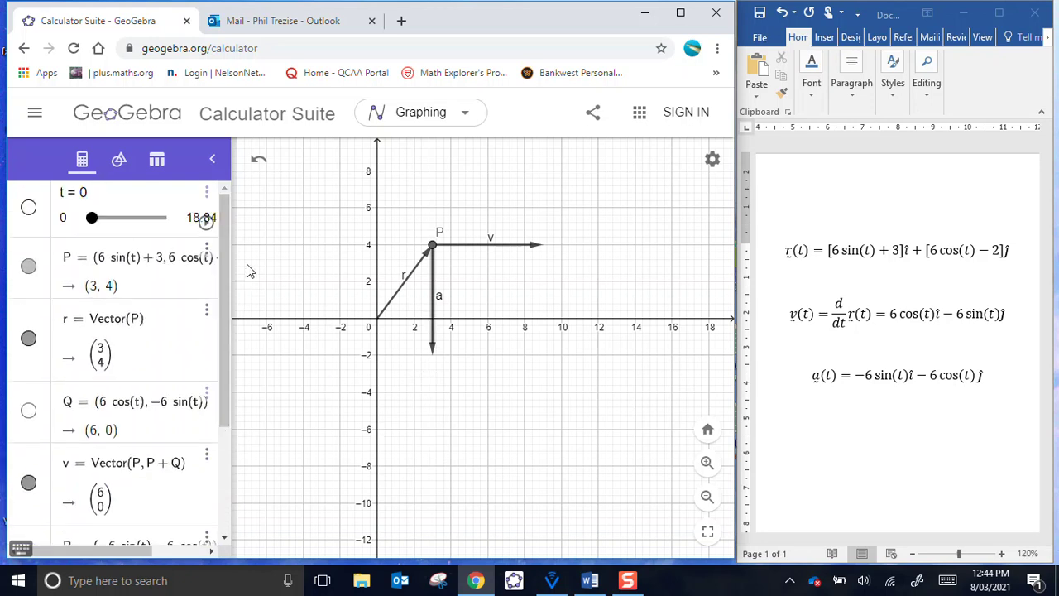
{"action": "left_click", "coordinate": [206, 230]}
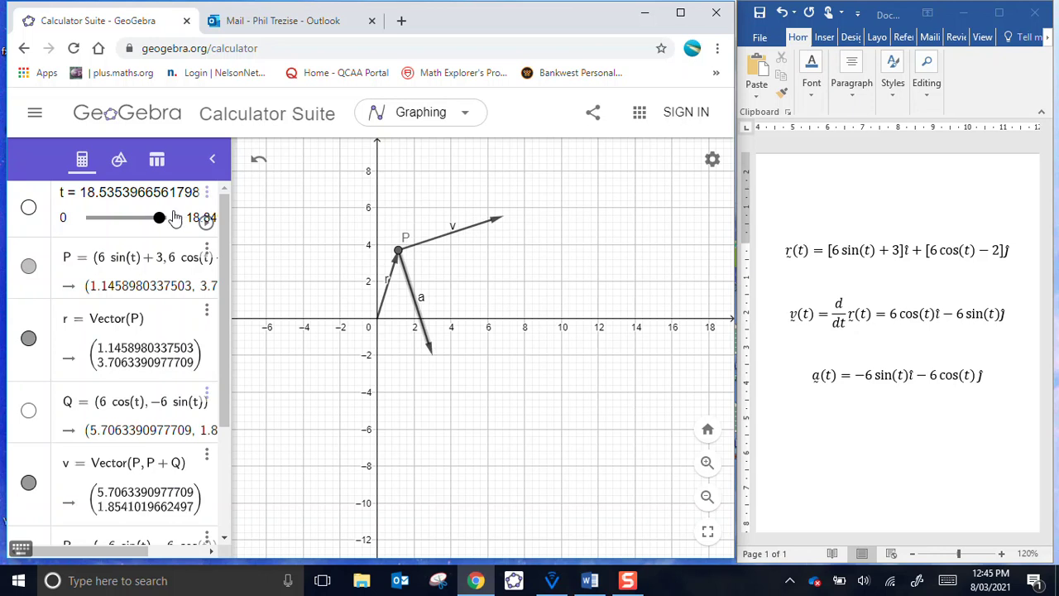
{"action": "left_click_drag", "start_coordinate": [158, 216], "coordinate": [70, 244]}
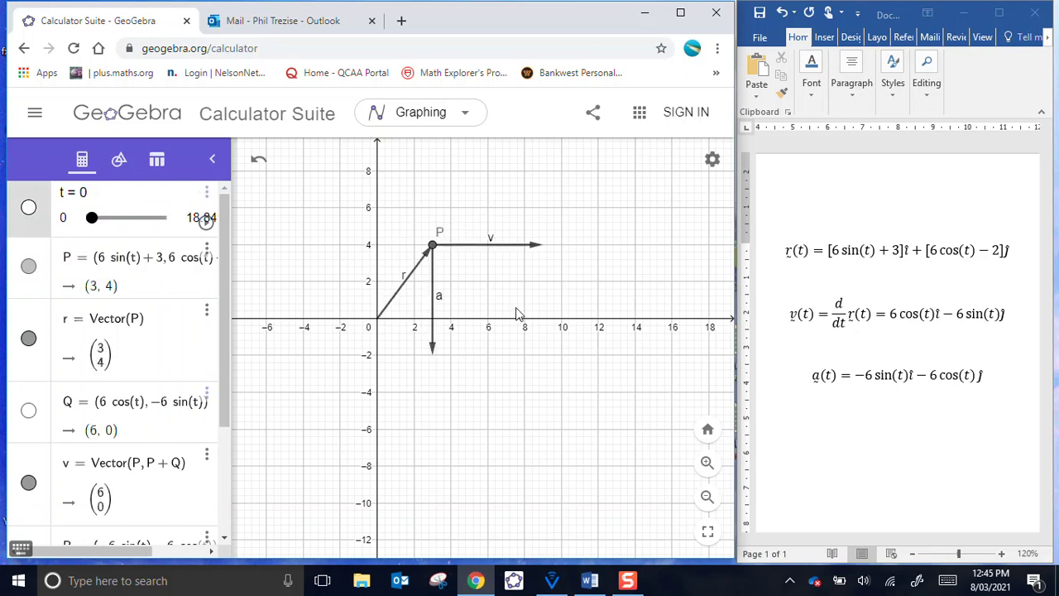
- Colour point P red and turn on Show trace for it
{"action": "left_click", "coordinate": [432, 247]}
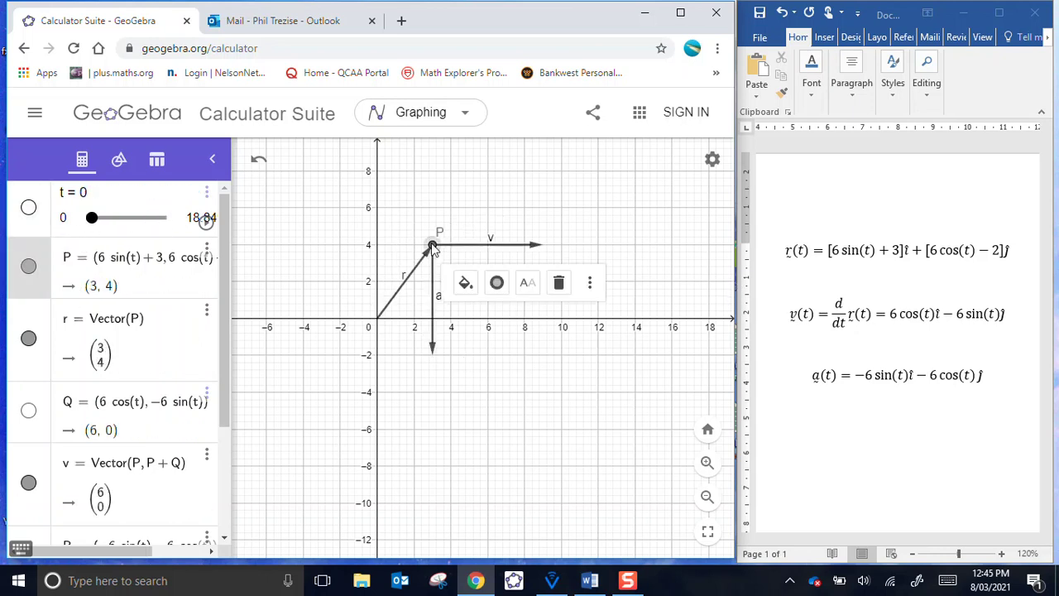
{"action": "left_click", "coordinate": [464, 282]}
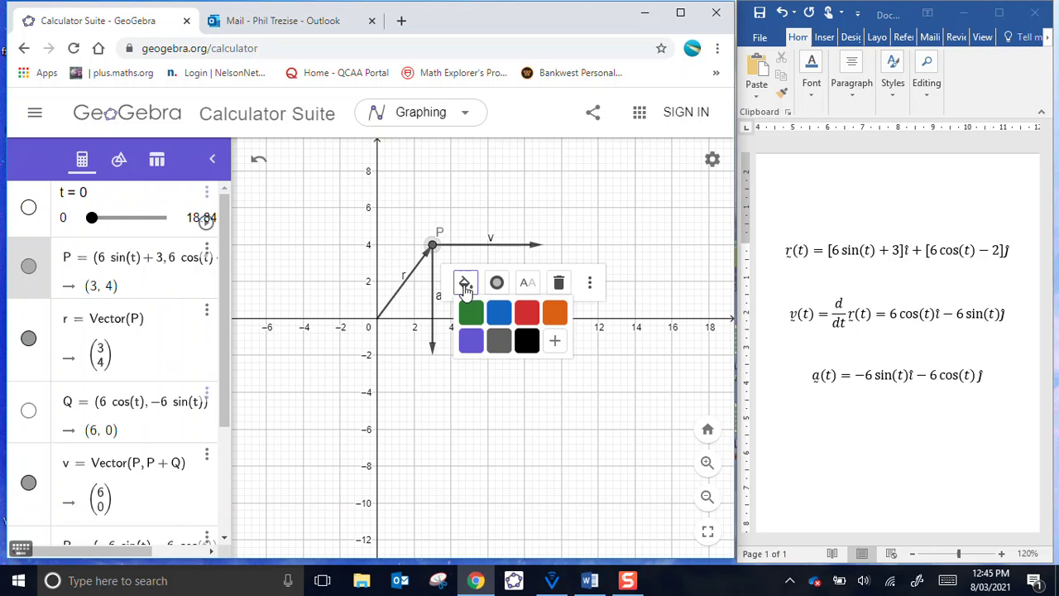
{"action": "left_click", "coordinate": [528, 313]}
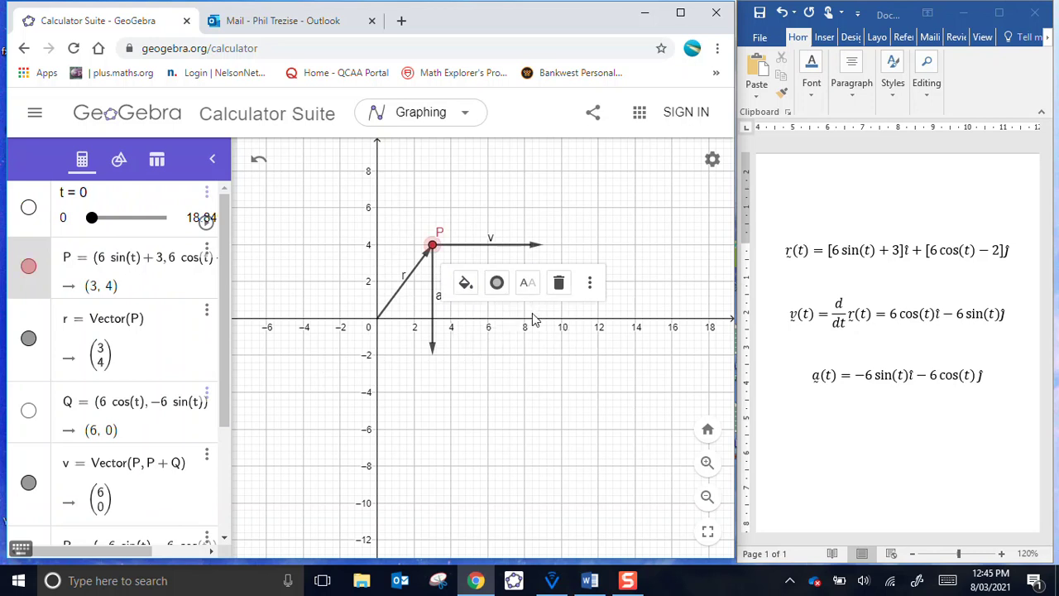
{"action": "left_click", "coordinate": [589, 288]}
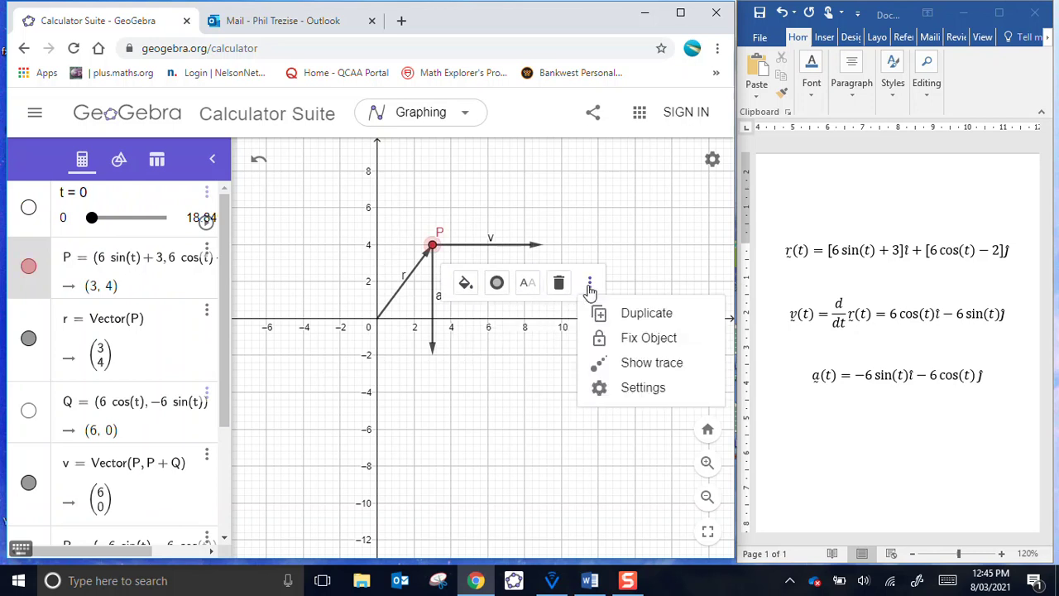
{"action": "left_click", "coordinate": [631, 367]}
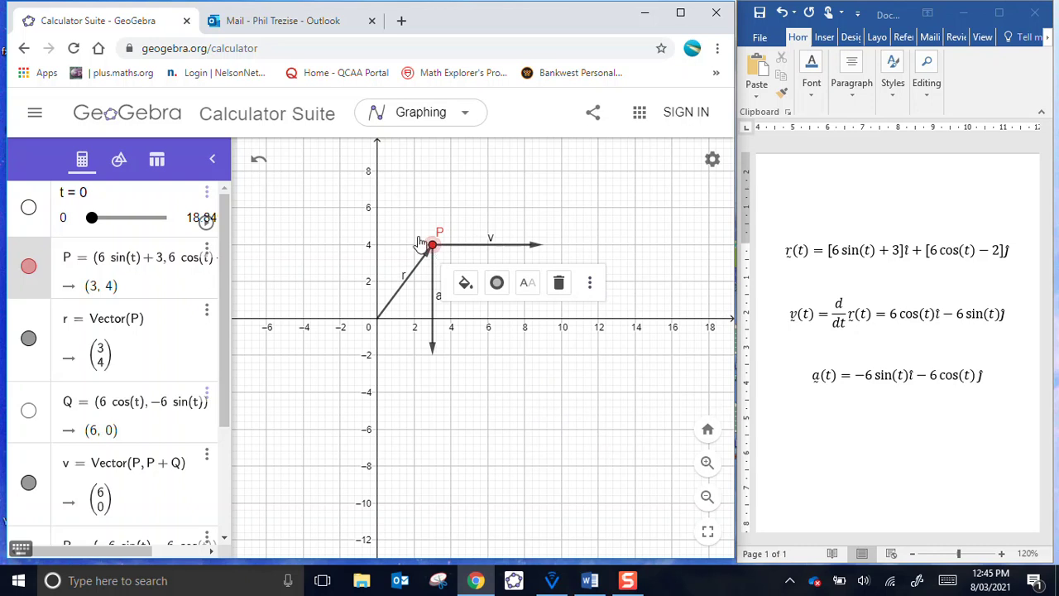
- Play the t animation so P's red trace draws a full circle, then deselect P
{"action": "left_click", "coordinate": [206, 224]}
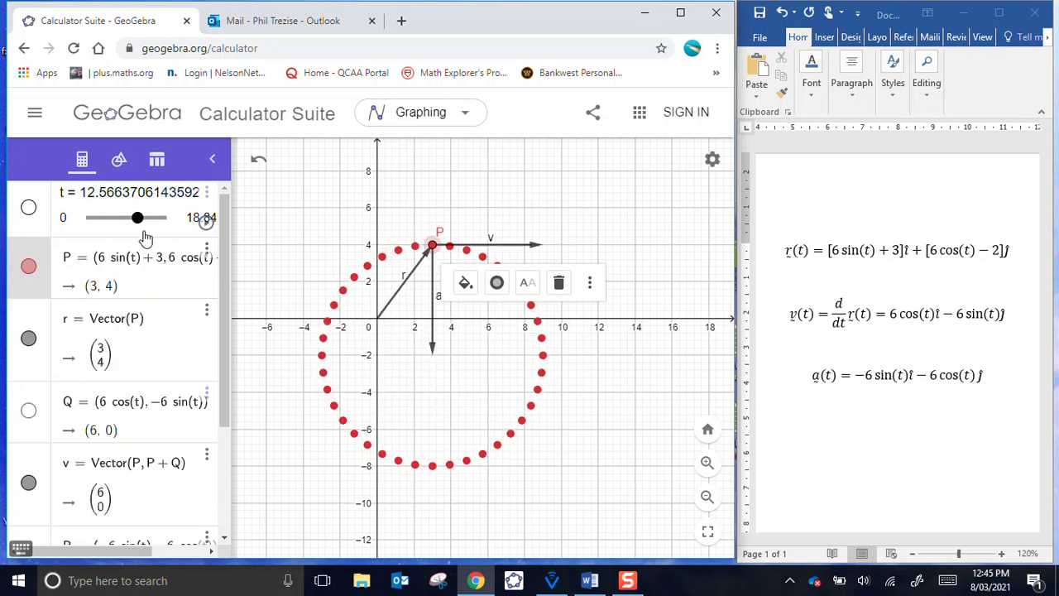
{"action": "left_click", "coordinate": [642, 275]}
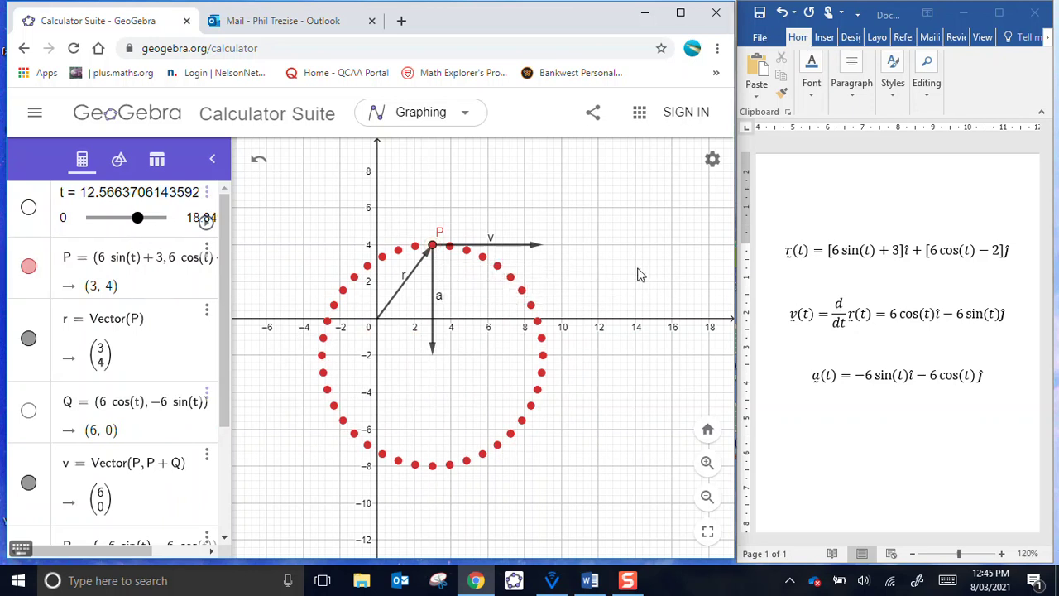